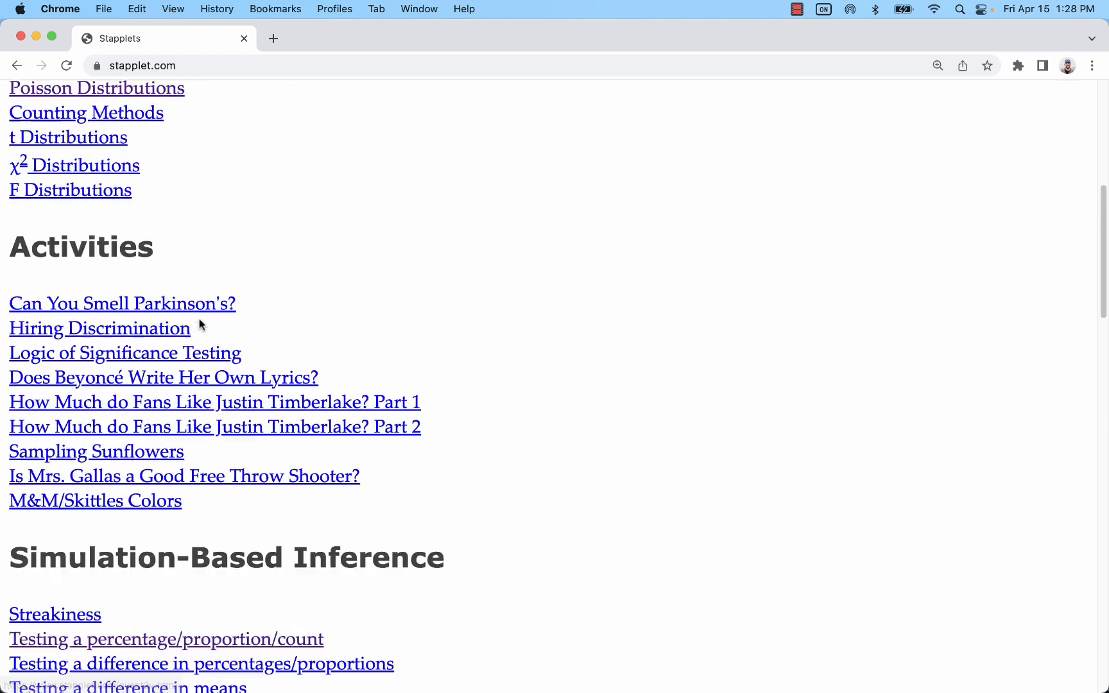
{"action": "scroll", "coordinate": [203, 322], "scroll_direction": "down", "scroll_amount": 7}
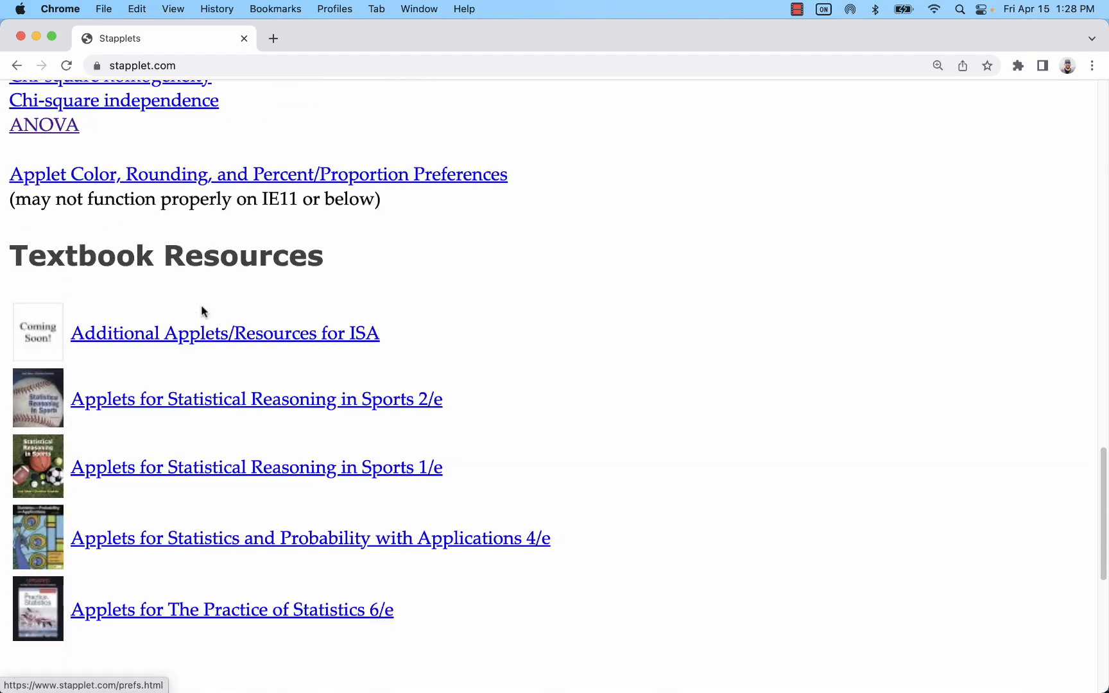
Step: Open the 1 Quantitative Variable, Single Group applet from the Stapplets menu
{"action": "scroll", "coordinate": [298, 225], "scroll_direction": "up", "scroll_amount": 2}
{"action": "scroll", "coordinate": [297, 225], "scroll_direction": "up", "scroll_amount": 15}
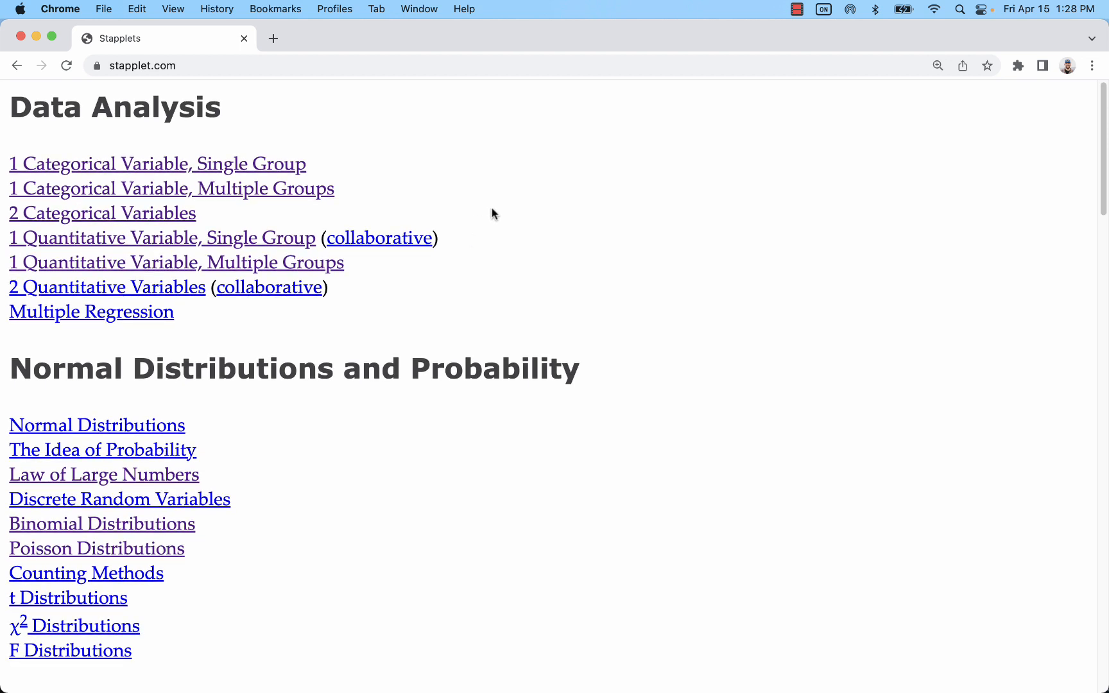
{"action": "left_click", "coordinate": [51, 36]}
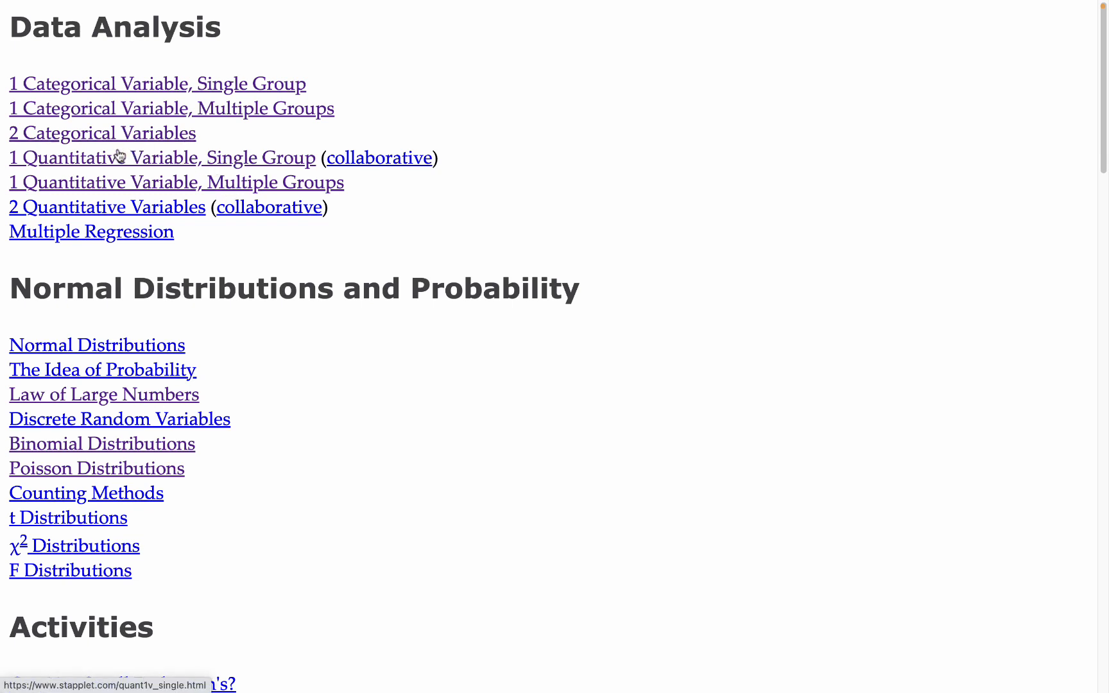
{"action": "left_click", "coordinate": [84, 157]}
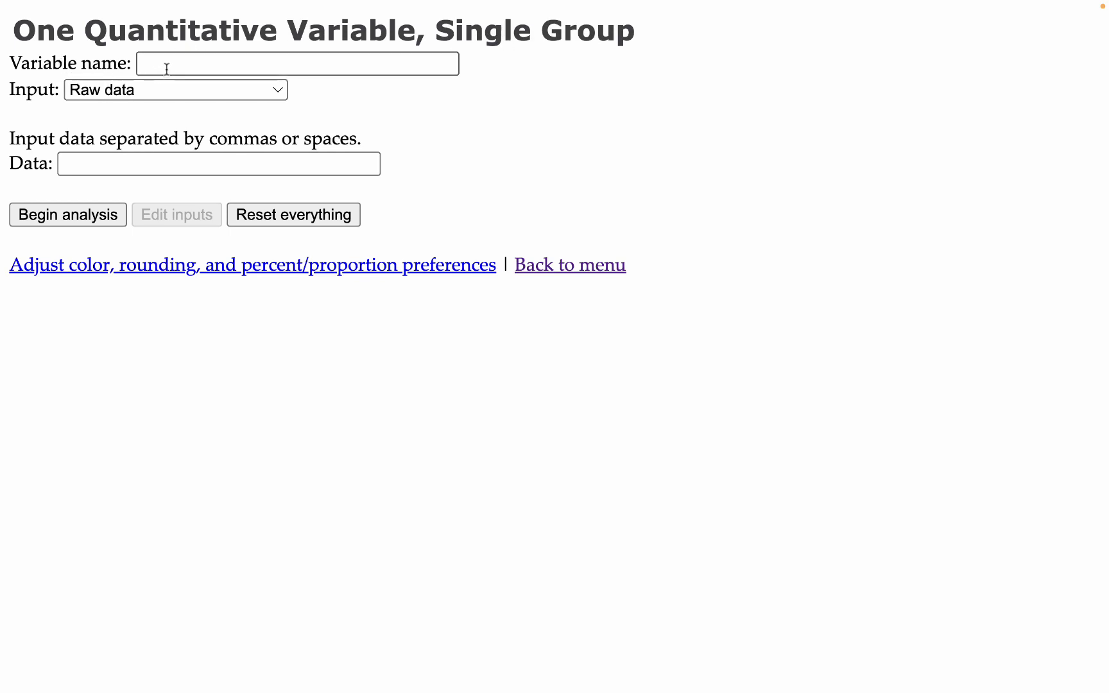
Step: Keep Raw data as the input type and enter Temperature as the variable name
{"action": "left_click", "coordinate": [156, 91]}
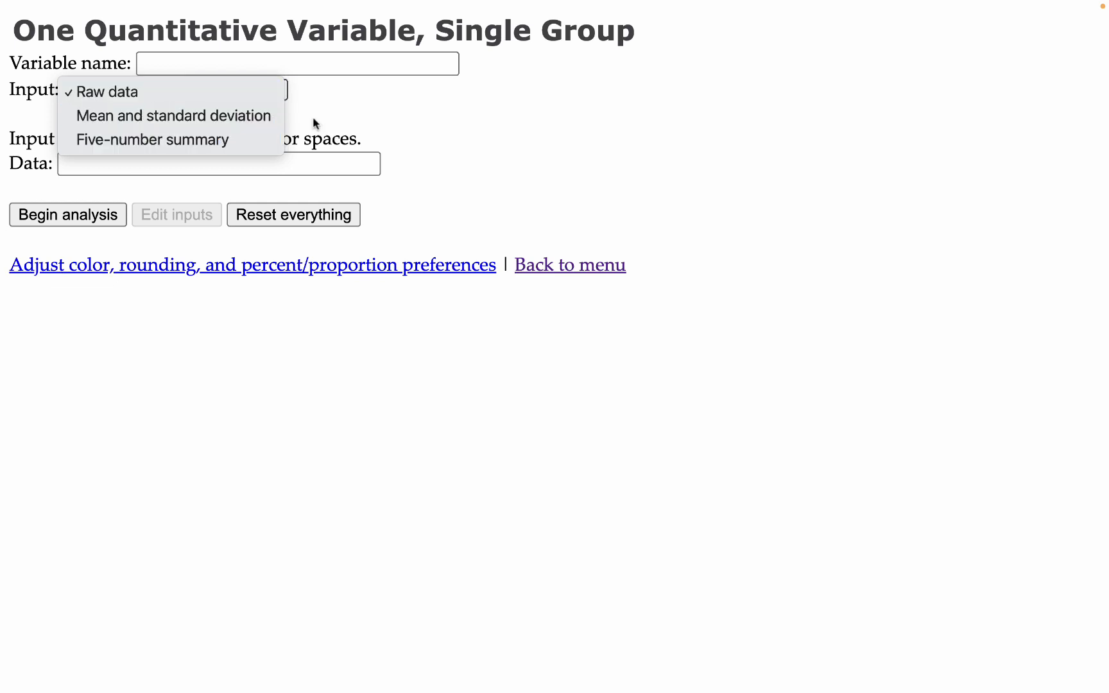
{"action": "left_click", "coordinate": [335, 113]}
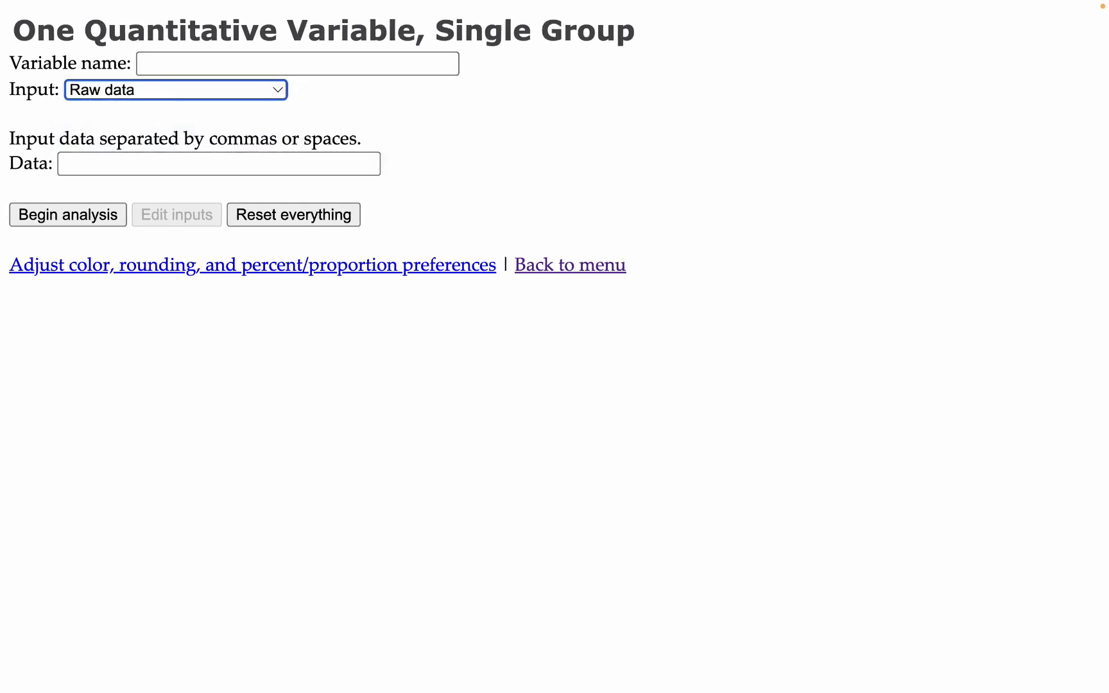
{"action": "left_click", "coordinate": [219, 63]}
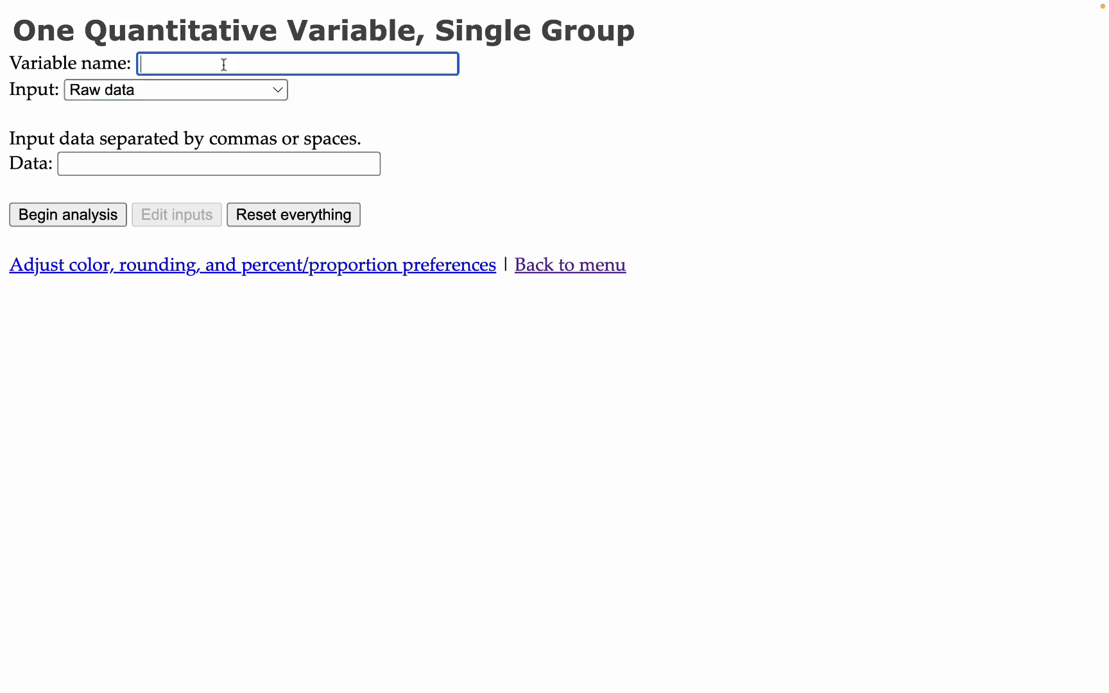
{"action": "type", "text": "Temperatu"}
Step: Switch to the Temp and HR spreadsheet and copy the Temp values in B2:B131
{"action": "key", "text": "super+Tab"}
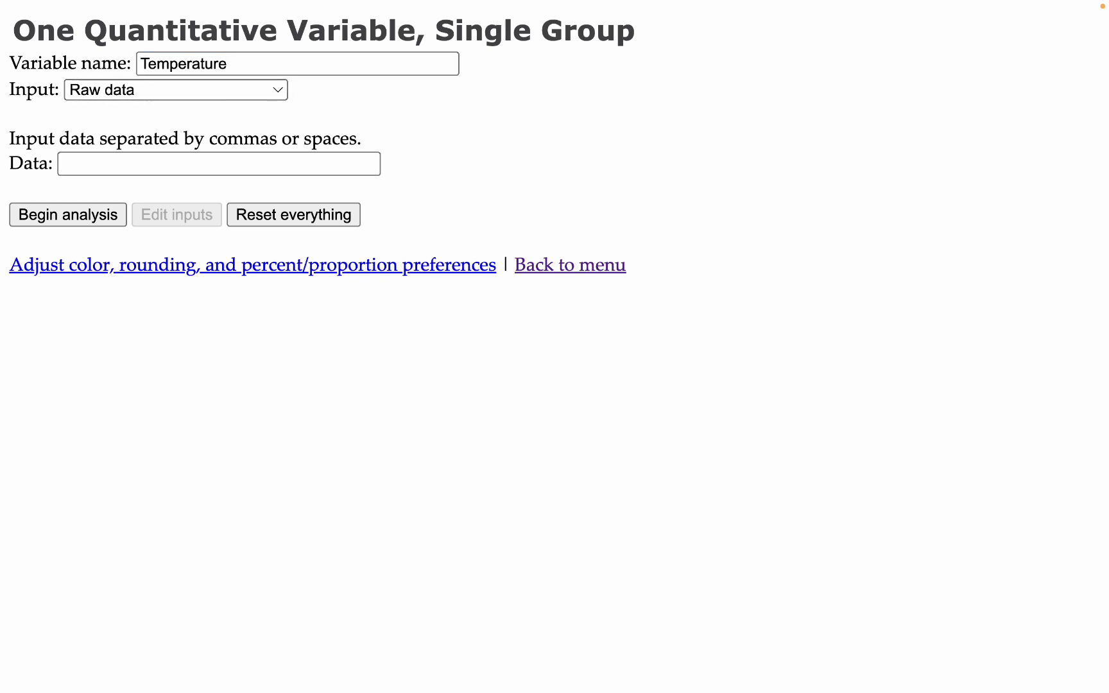
{"action": "key", "text": "ctrl+Right"}
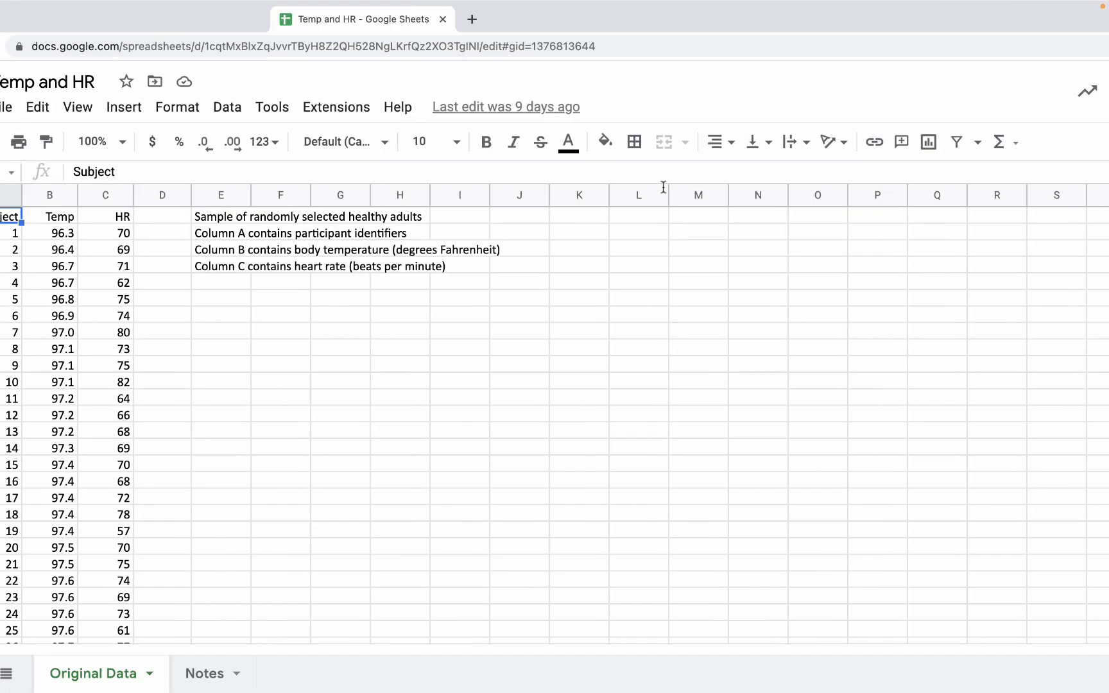
{"action": "double_click", "coordinate": [599, 26]}
{"action": "left_click", "coordinate": [238, 429]}
{"action": "left_click_drag", "start_coordinate": [131, 234], "coordinate": [138, 314]}
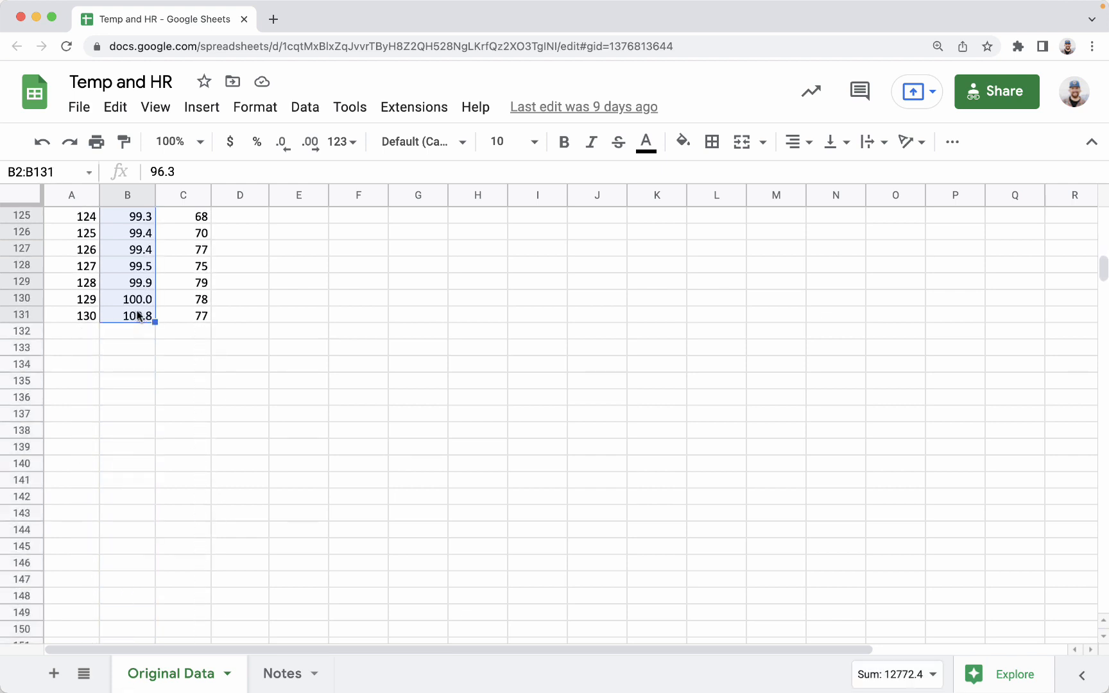
{"action": "right_click", "coordinate": [138, 315]}
{"action": "left_click", "coordinate": [201, 207]}
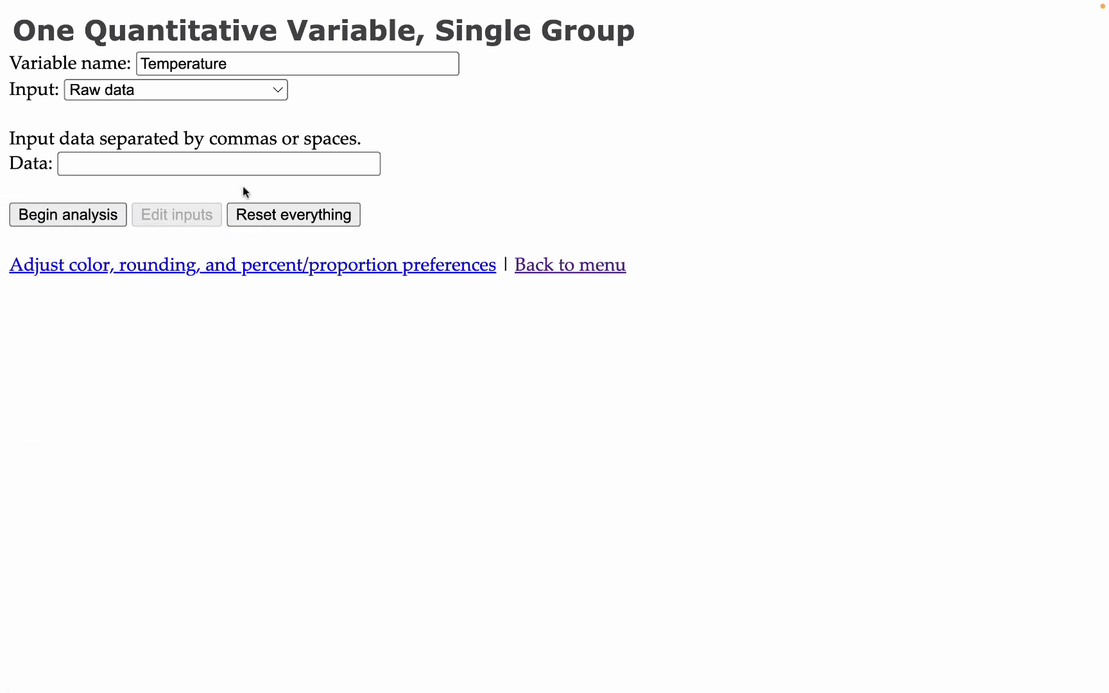
Step: Paste the copied temperatures into the Data field and begin the analysis
{"action": "left_click", "coordinate": [227, 166]}
{"action": "right_click", "coordinate": [214, 168]}
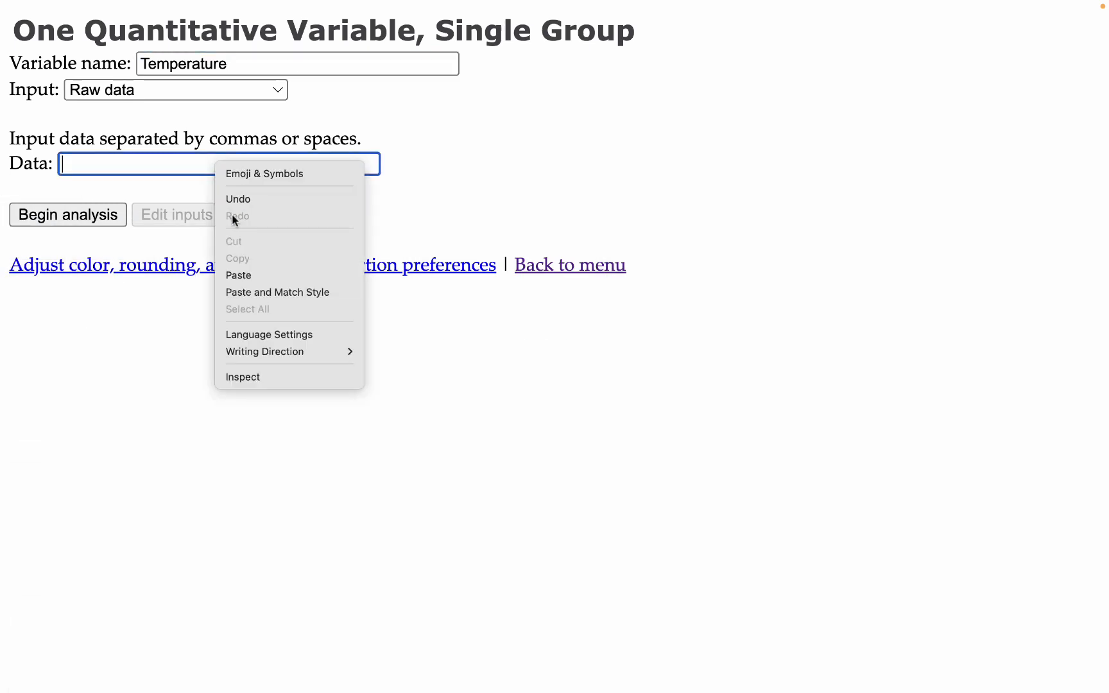
{"action": "left_click", "coordinate": [228, 275]}
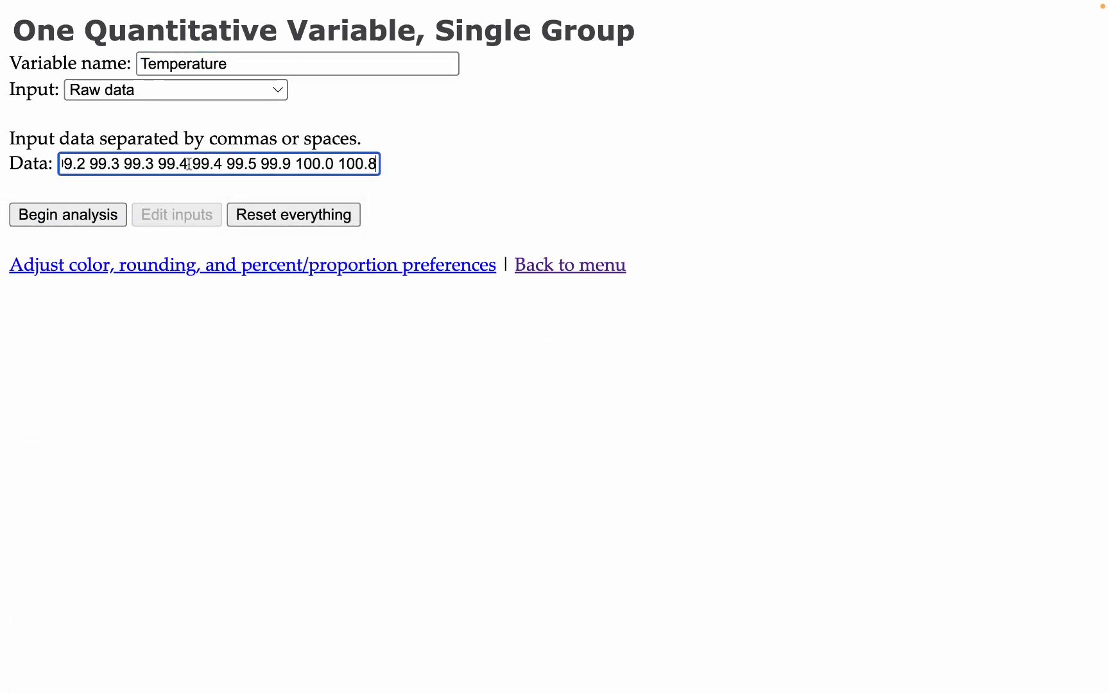
{"action": "left_click", "coordinate": [299, 145]}
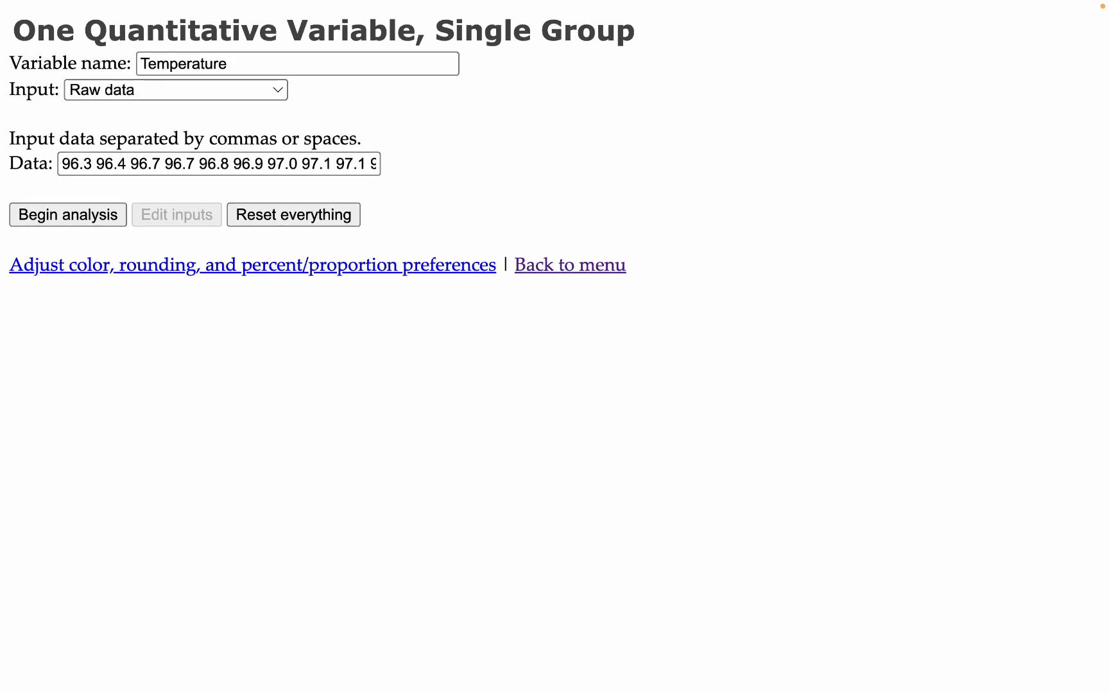
{"action": "left_click", "coordinate": [86, 218]}
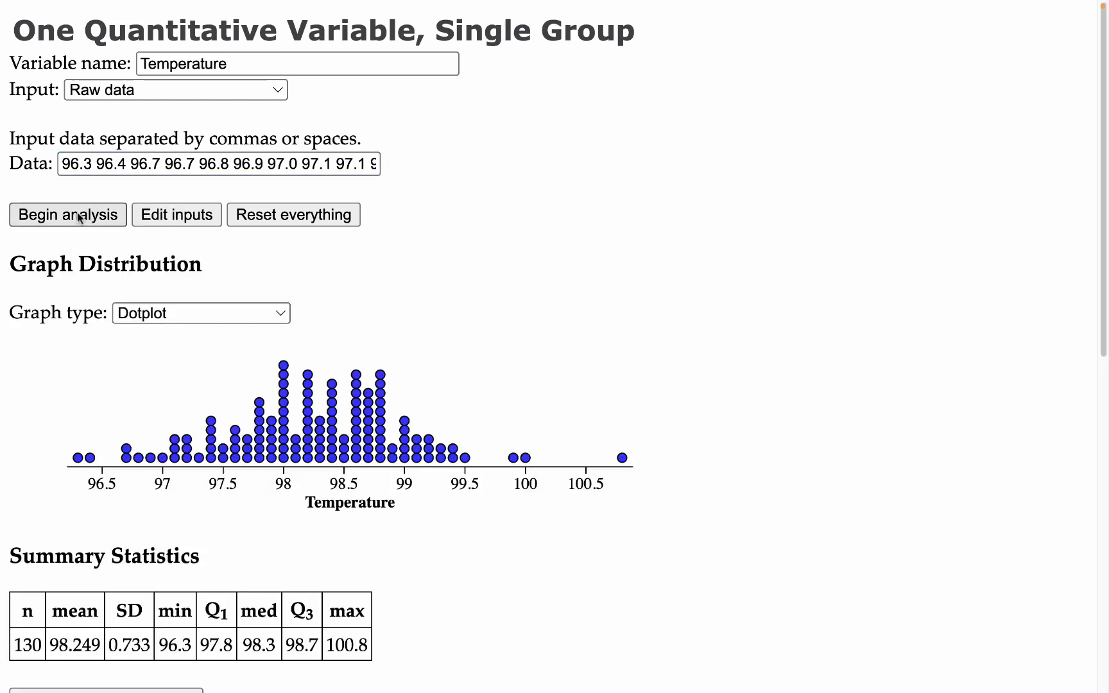
Step: Change the graph type from Dotplot to Histogram
{"action": "scroll", "coordinate": [520, 328], "scroll_direction": "down", "scroll_amount": 3}
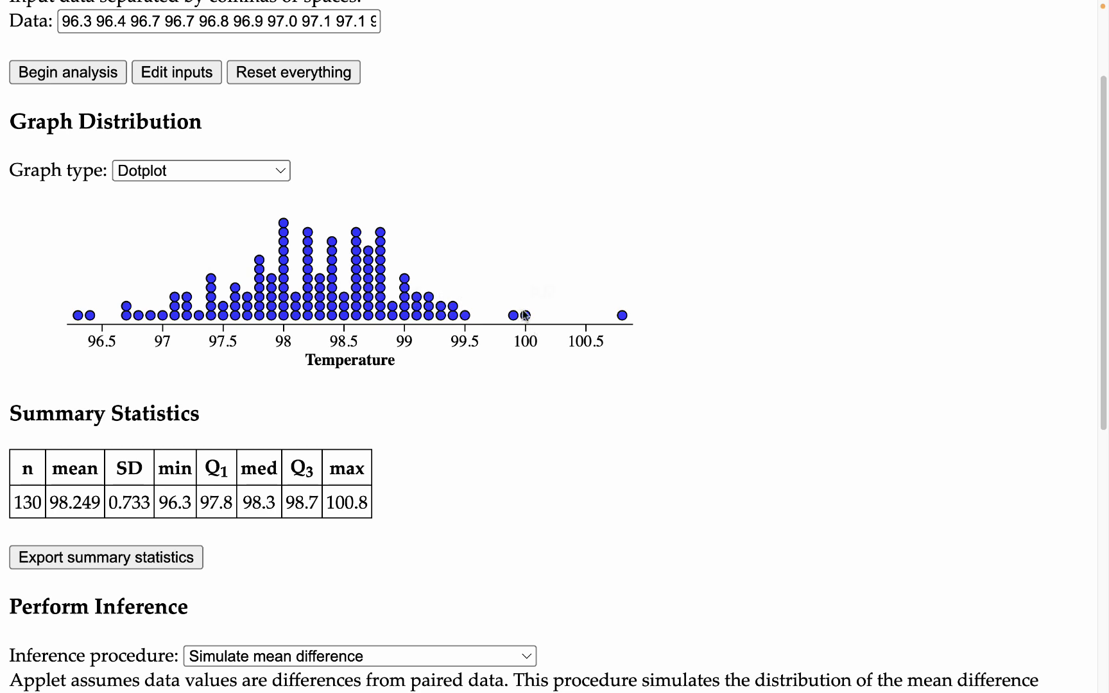
{"action": "scroll", "coordinate": [486, 310], "scroll_direction": "up", "scroll_amount": 2}
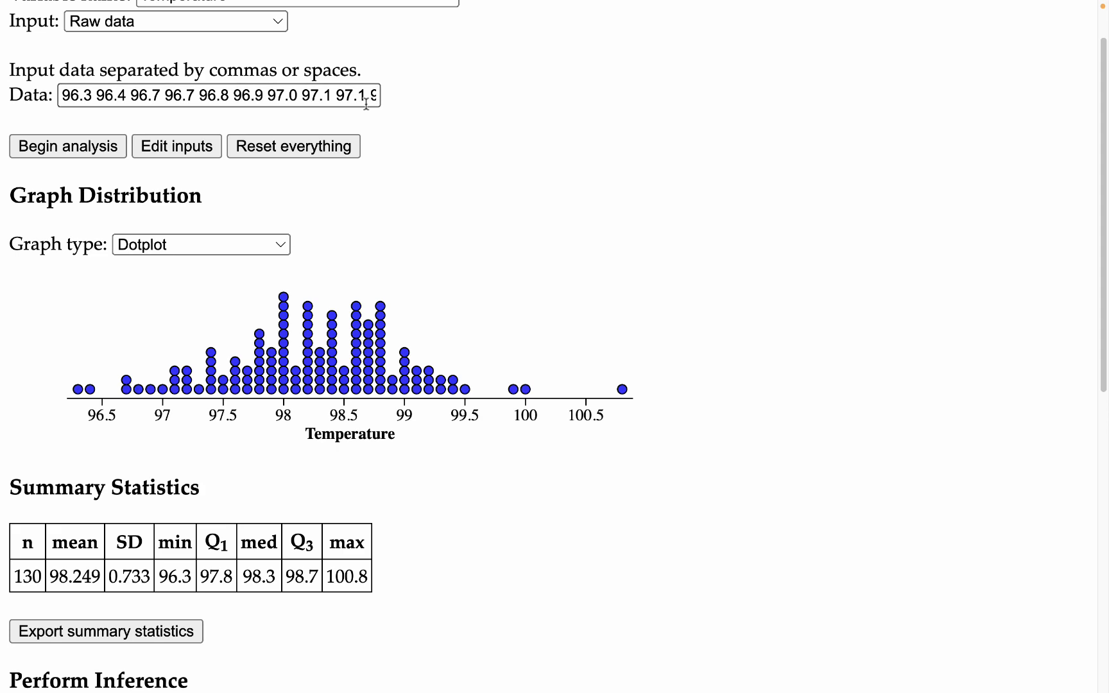
{"action": "scroll", "coordinate": [449, 296], "scroll_direction": "down", "scroll_amount": 3}
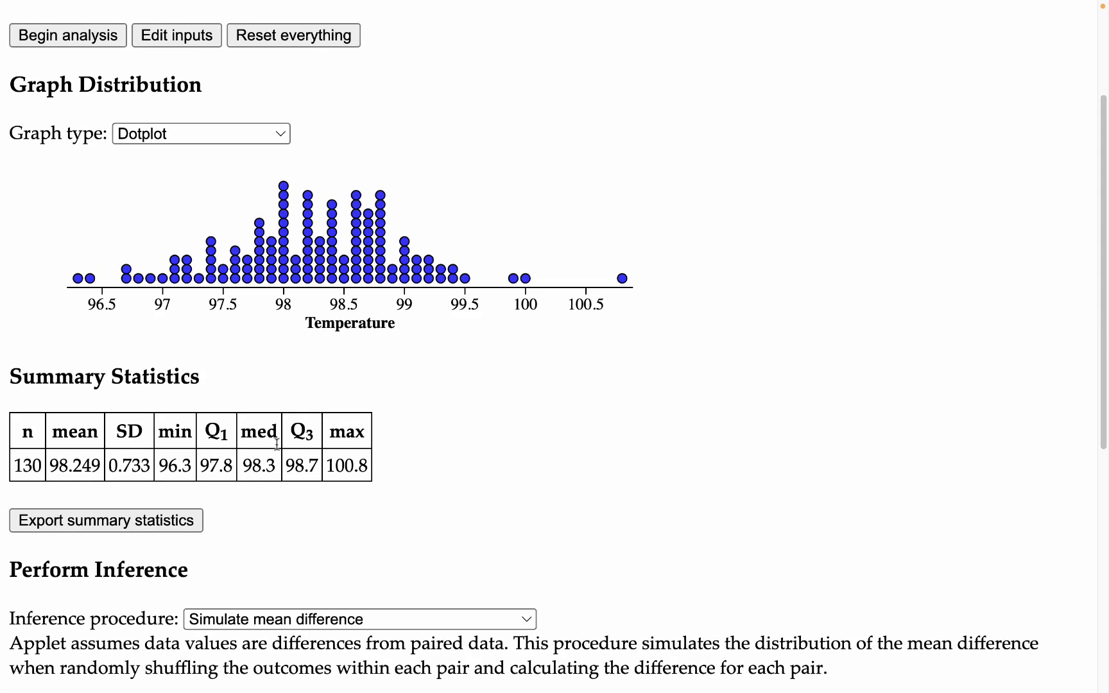
{"action": "scroll", "coordinate": [282, 450], "scroll_direction": "down", "scroll_amount": 6}
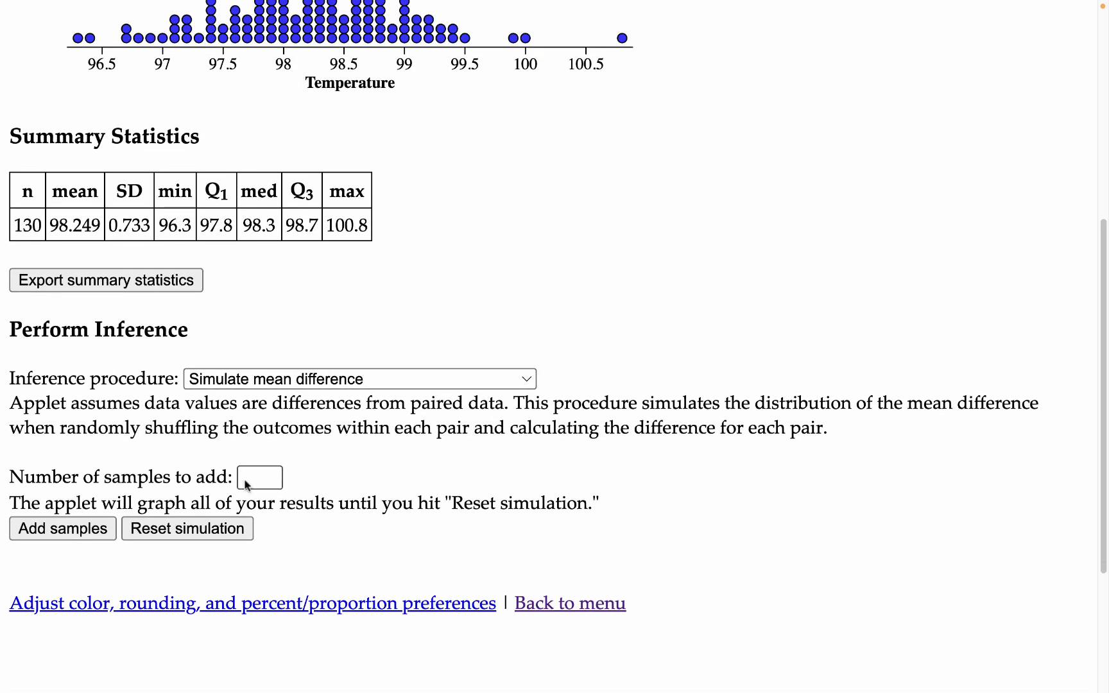
{"action": "scroll", "coordinate": [297, 393], "scroll_direction": "up", "scroll_amount": 10}
{"action": "scroll", "coordinate": [305, 388], "scroll_direction": "up", "scroll_amount": 1}
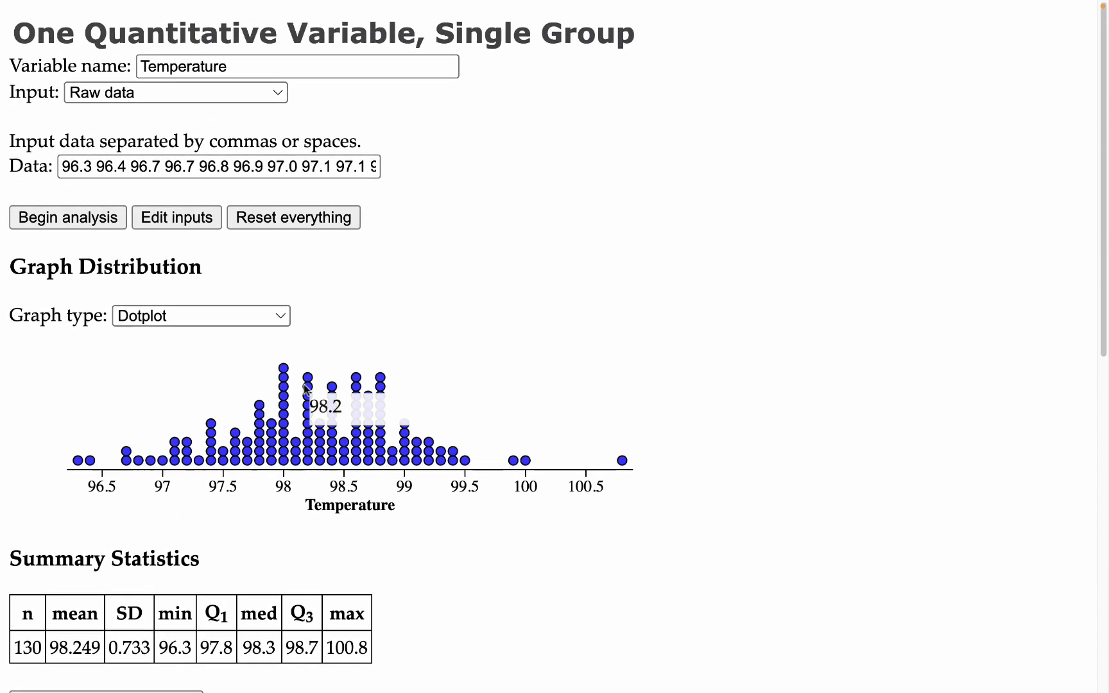
{"action": "left_click", "coordinate": [199, 313]}
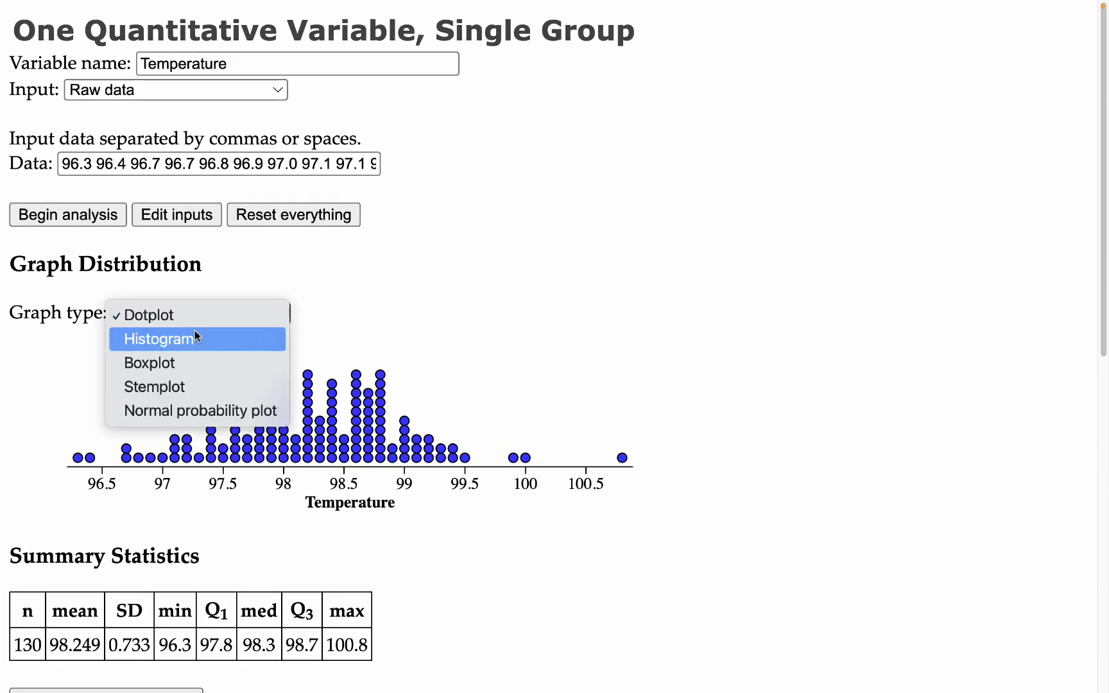
{"action": "left_click", "coordinate": [192, 338]}
Step: Set the histogram boundary value to 96.3, the minimum temperature
{"action": "scroll", "coordinate": [710, 457], "scroll_direction": "down", "scroll_amount": 4}
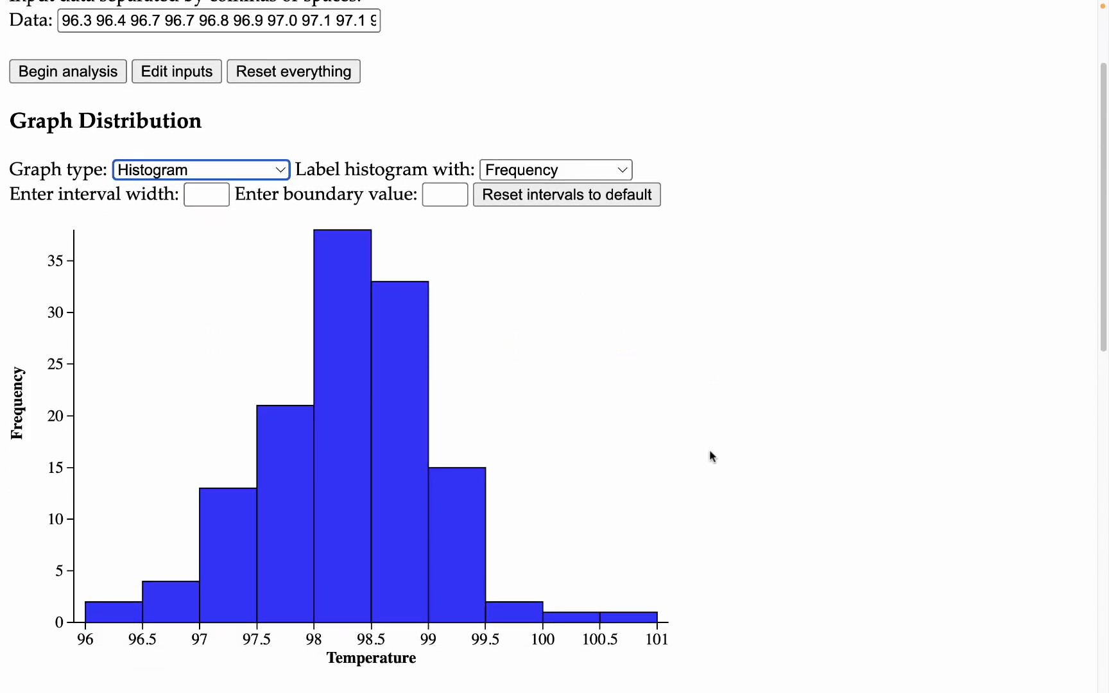
{"action": "mouse_move", "coordinate": [347, 330]}
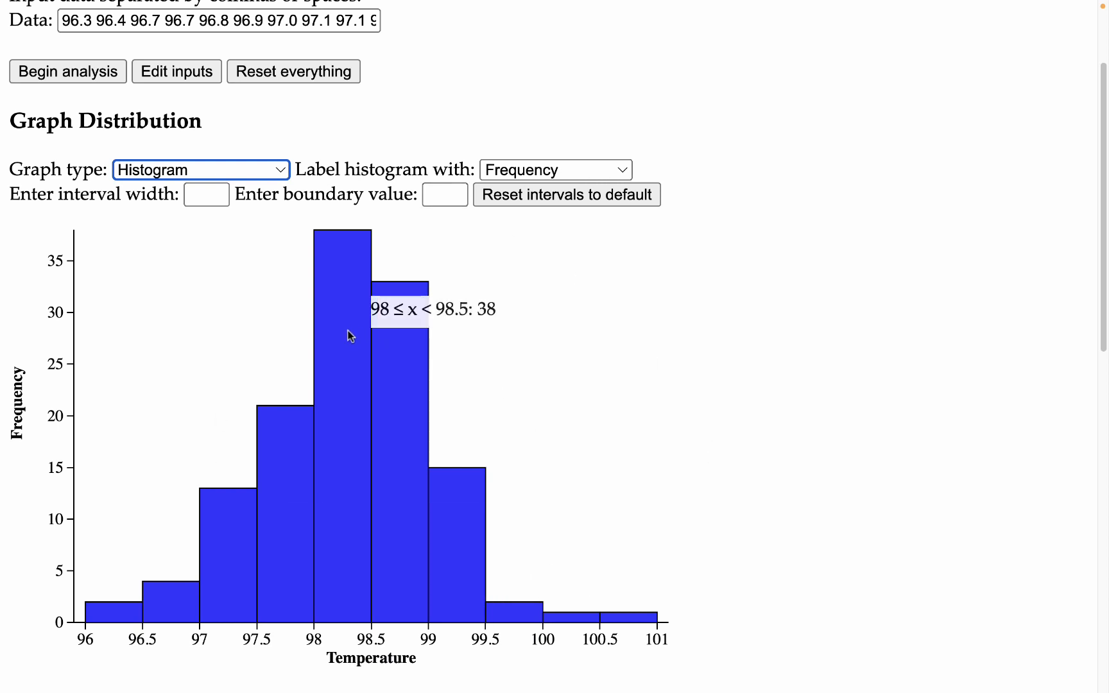
{"action": "left_click", "coordinate": [204, 196]}
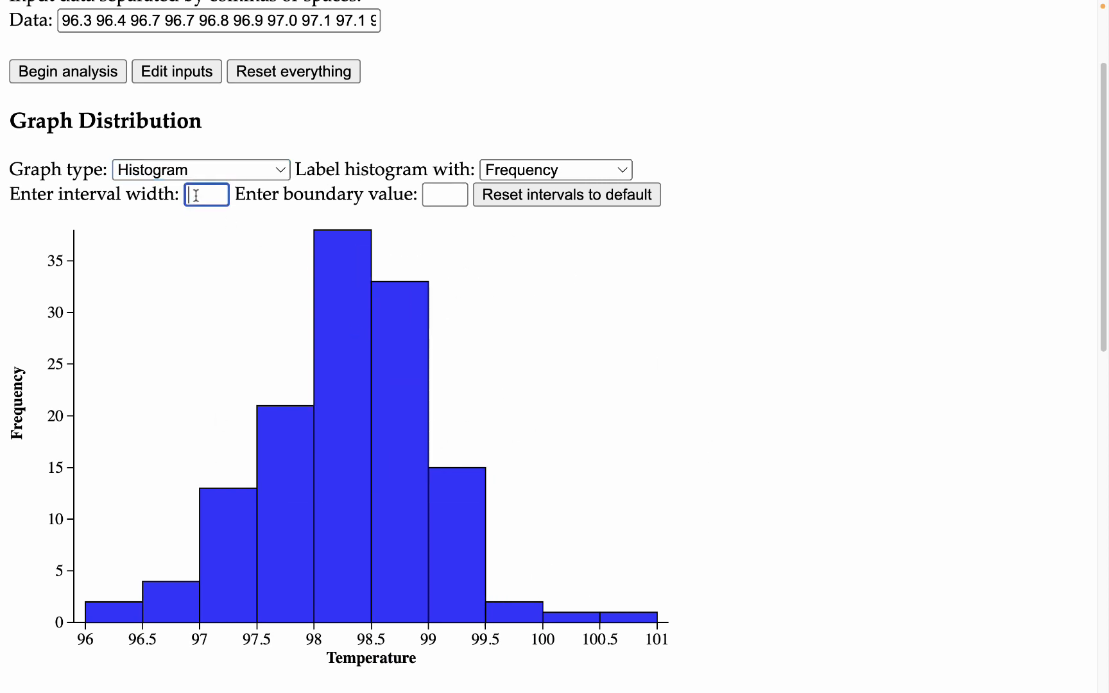
{"action": "left_click", "coordinate": [448, 198]}
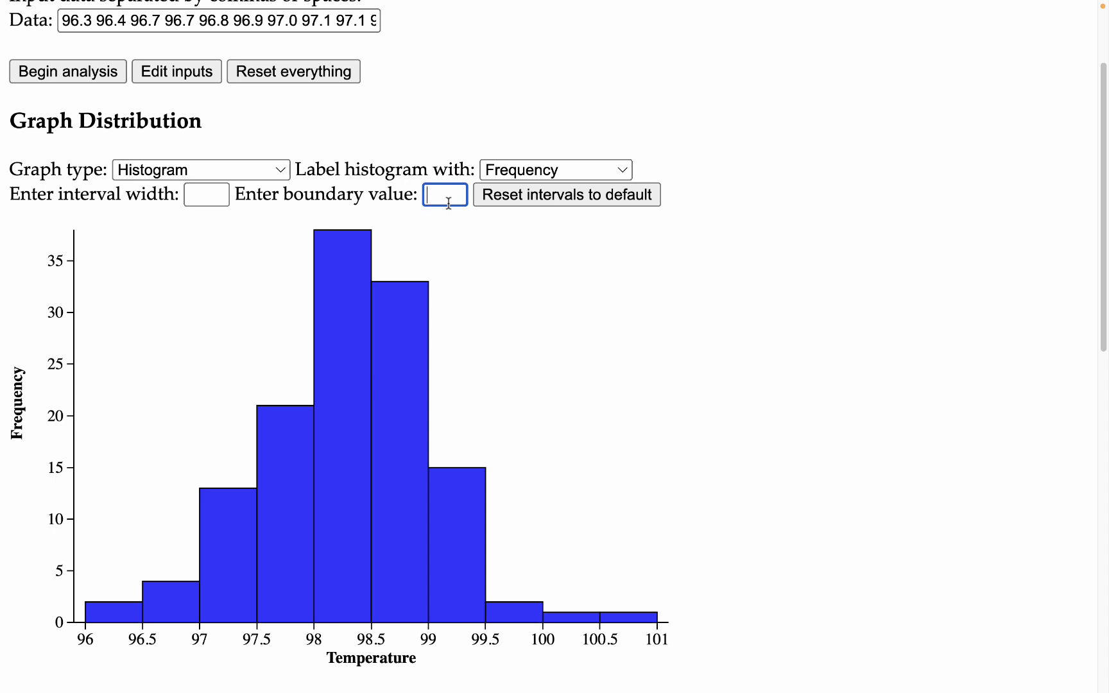
{"action": "scroll", "coordinate": [608, 265], "scroll_direction": "down", "scroll_amount": 5}
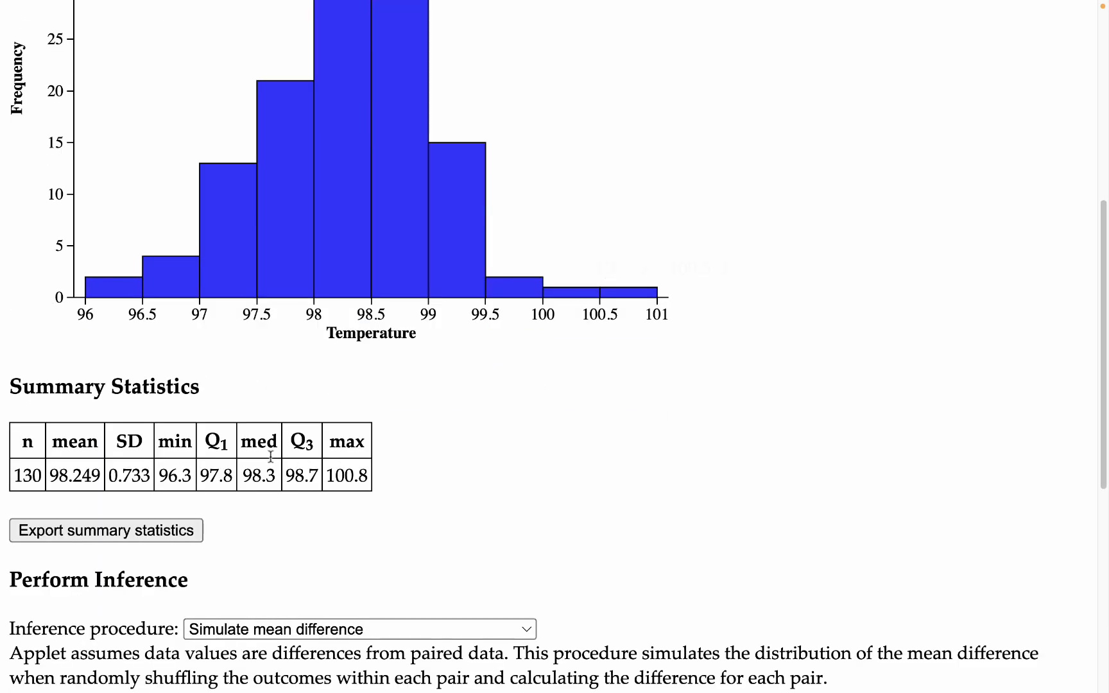
{"action": "double_click", "coordinate": [162, 475]}
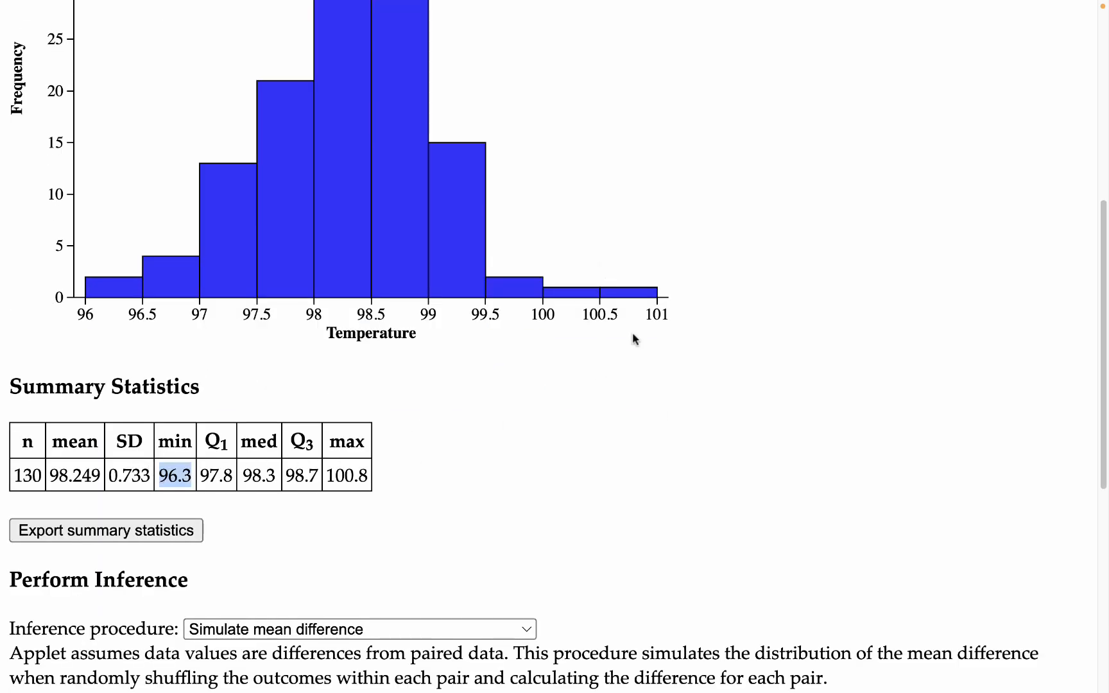
{"action": "scroll", "coordinate": [737, 153], "scroll_direction": "up", "scroll_amount": 5}
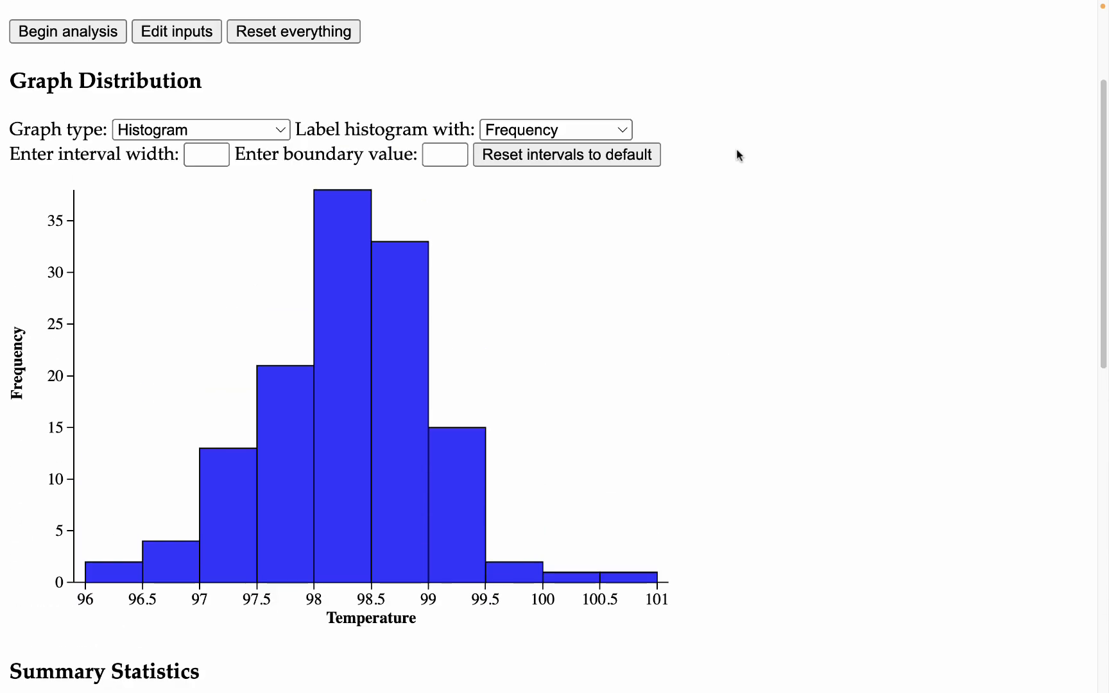
{"action": "scroll", "coordinate": [701, 179], "scroll_direction": "down", "scroll_amount": 2}
{"action": "left_click", "coordinate": [429, 87]}
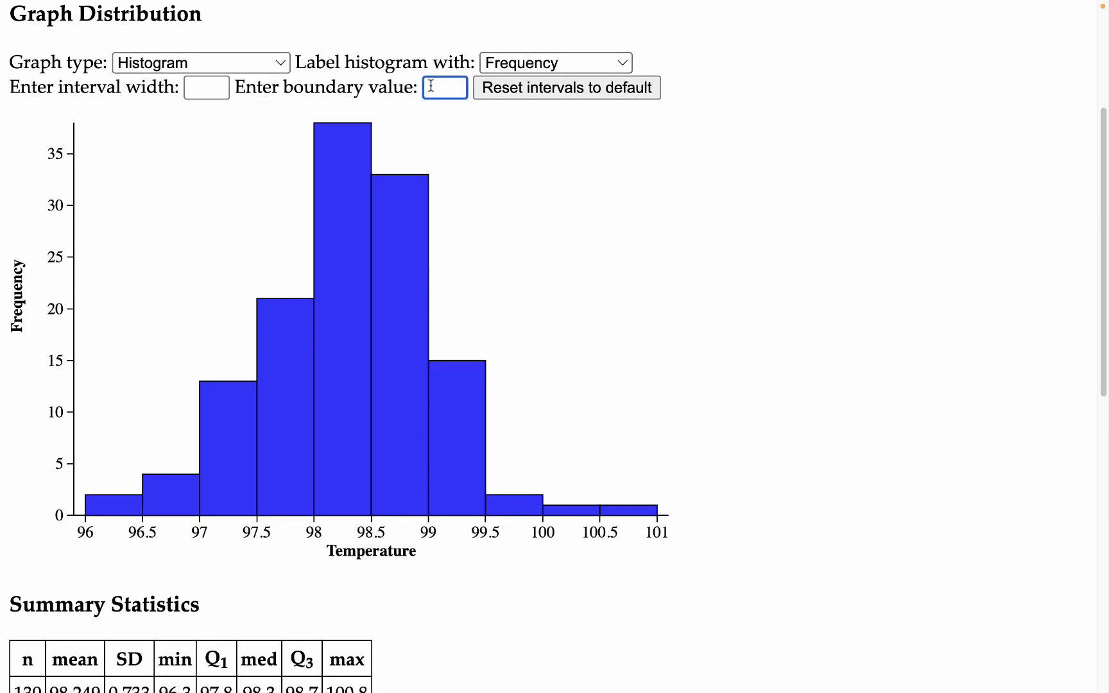
{"action": "type", "text": "96.3"}
Step: Set the histogram interval width to 0.3
{"action": "left_click", "coordinate": [214, 87]}
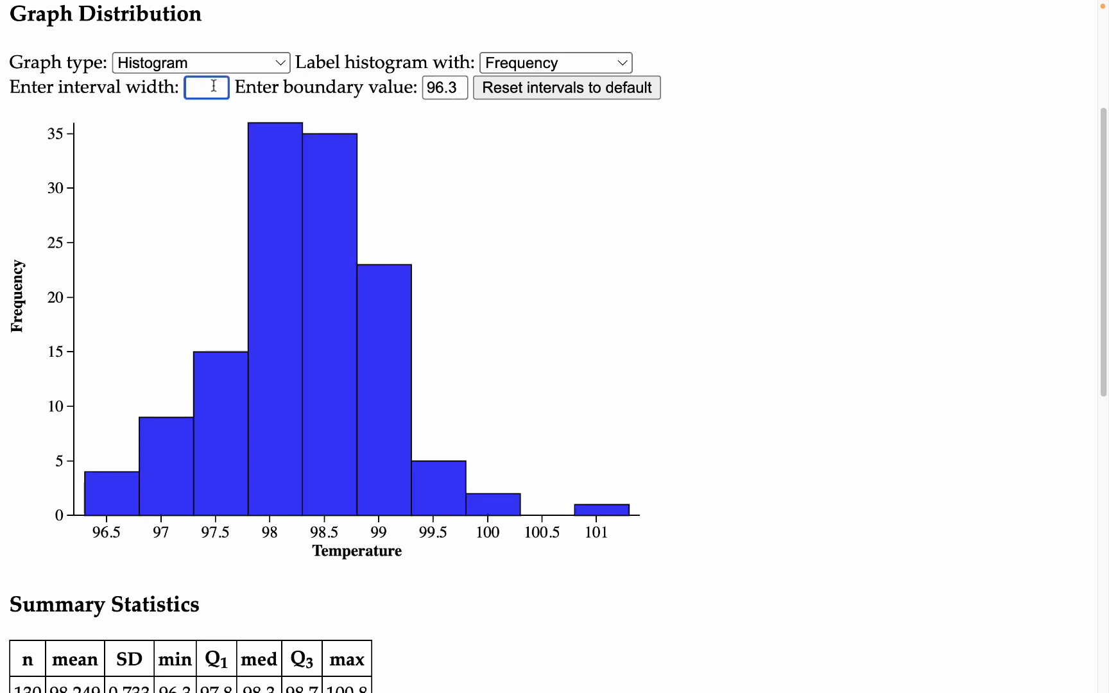
{"action": "type", "text": "0.3"}
{"action": "left_click", "coordinate": [499, 218]}
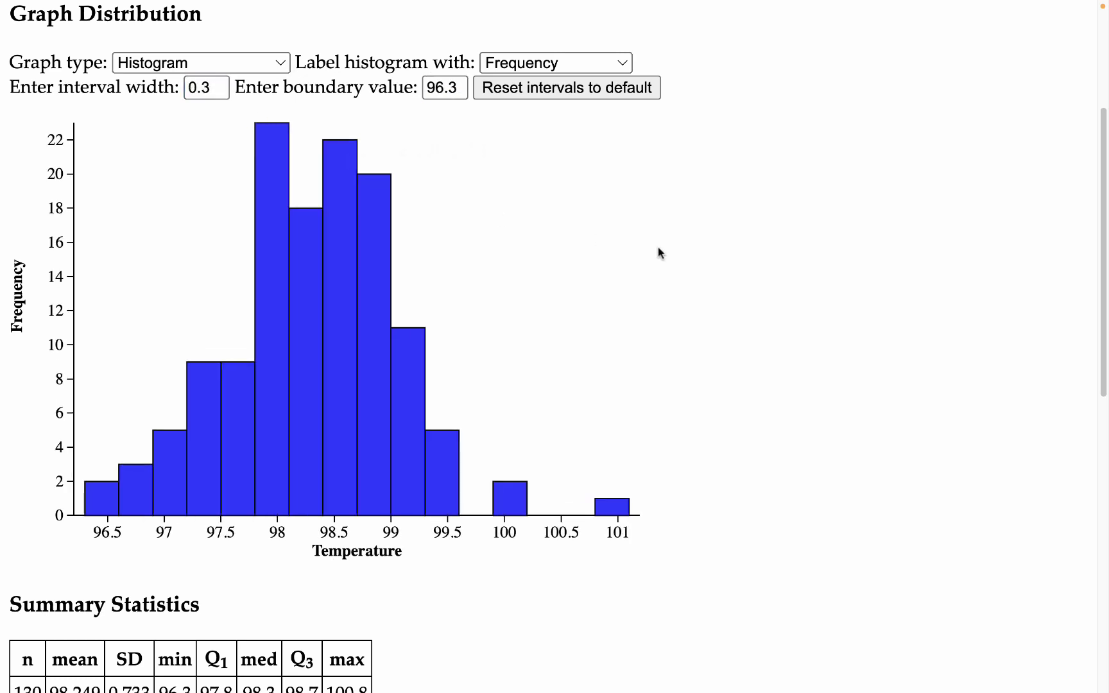
{"action": "mouse_move", "coordinate": [206, 461]}
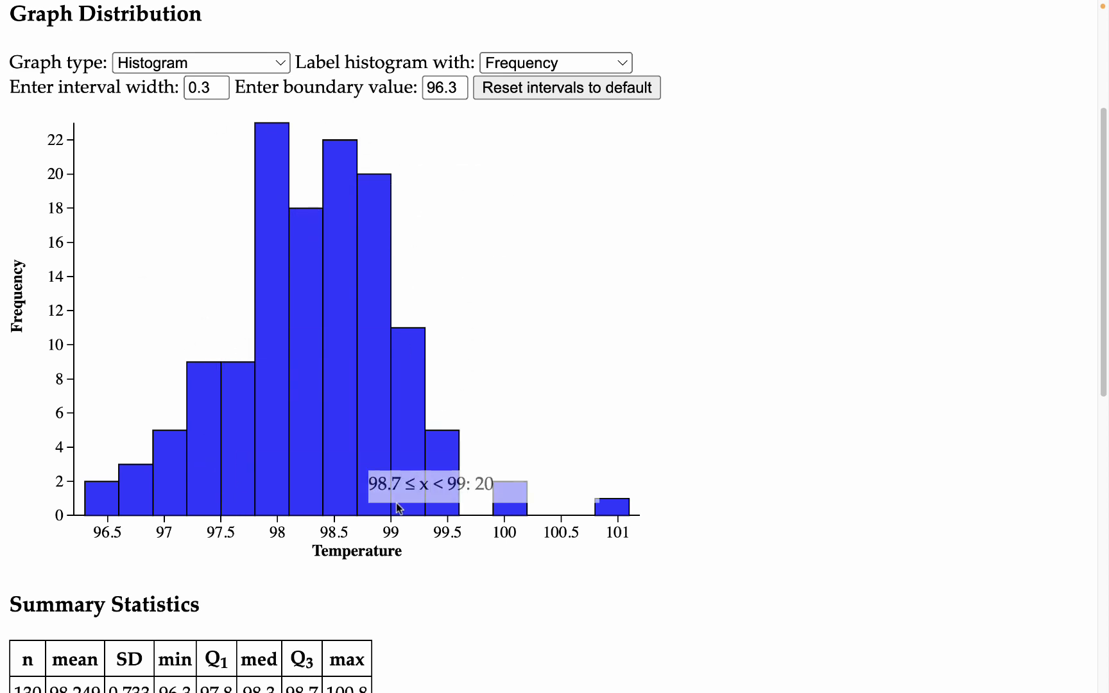
Step: Label the histogram with Relative frequency and reset the intervals to default
{"action": "left_click", "coordinate": [565, 59]}
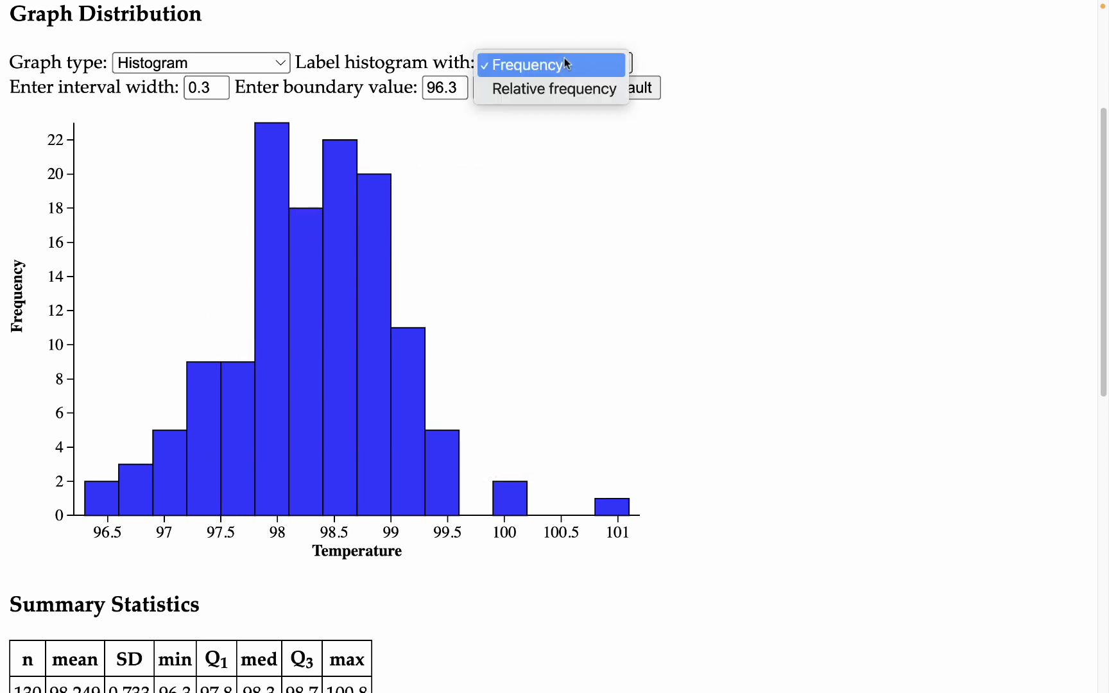
{"action": "left_click", "coordinate": [565, 85]}
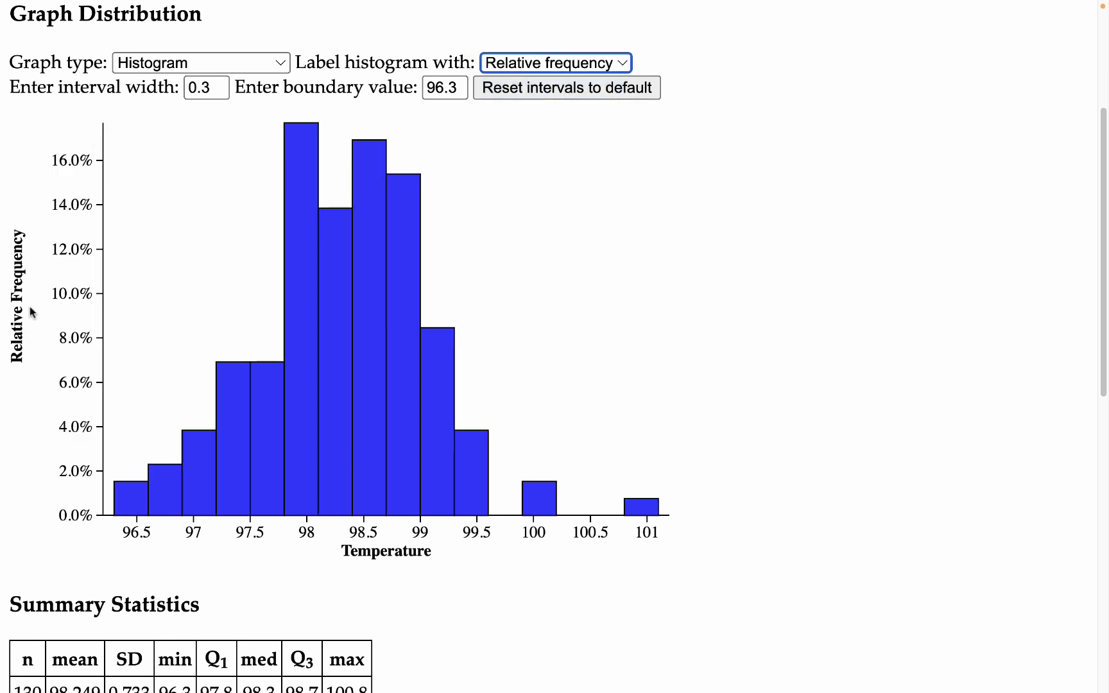
{"action": "left_click", "coordinate": [539, 88]}
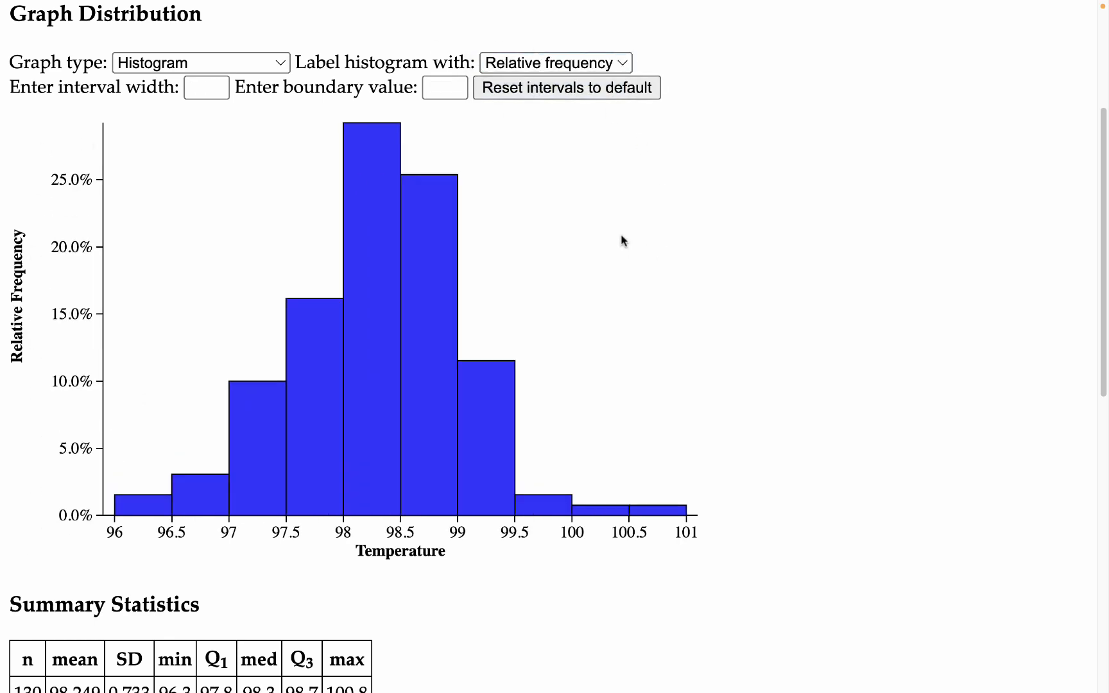
Step: Label the histogram with Frequency and switch the graph type to Boxplot
{"action": "left_click", "coordinate": [549, 62]}
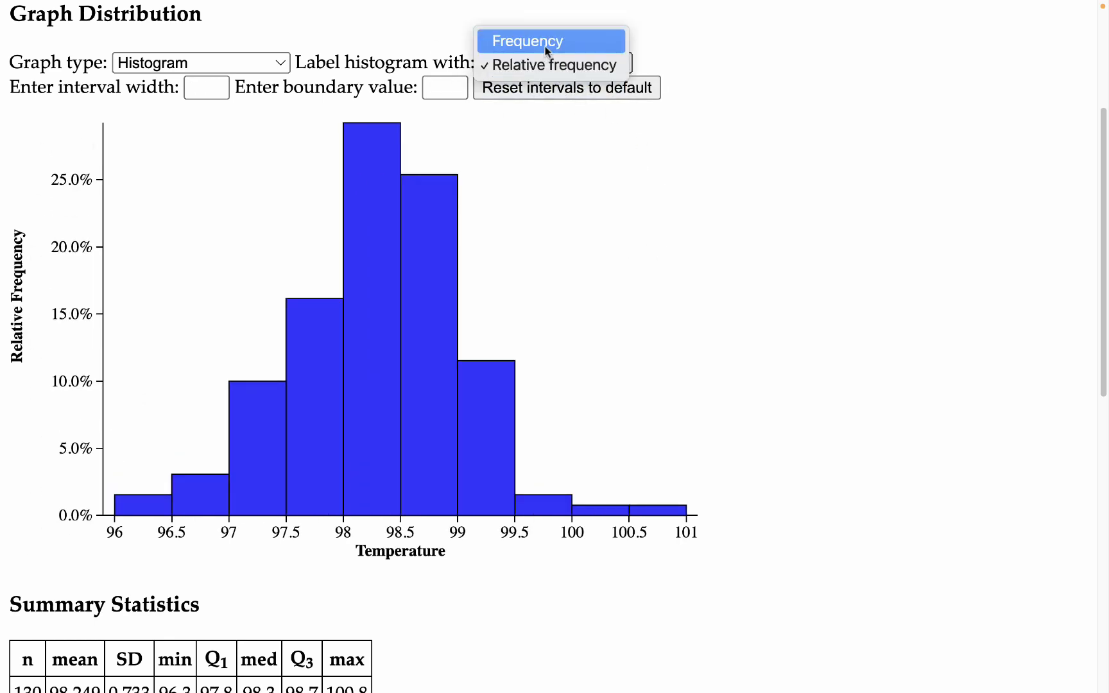
{"action": "left_click", "coordinate": [610, 201]}
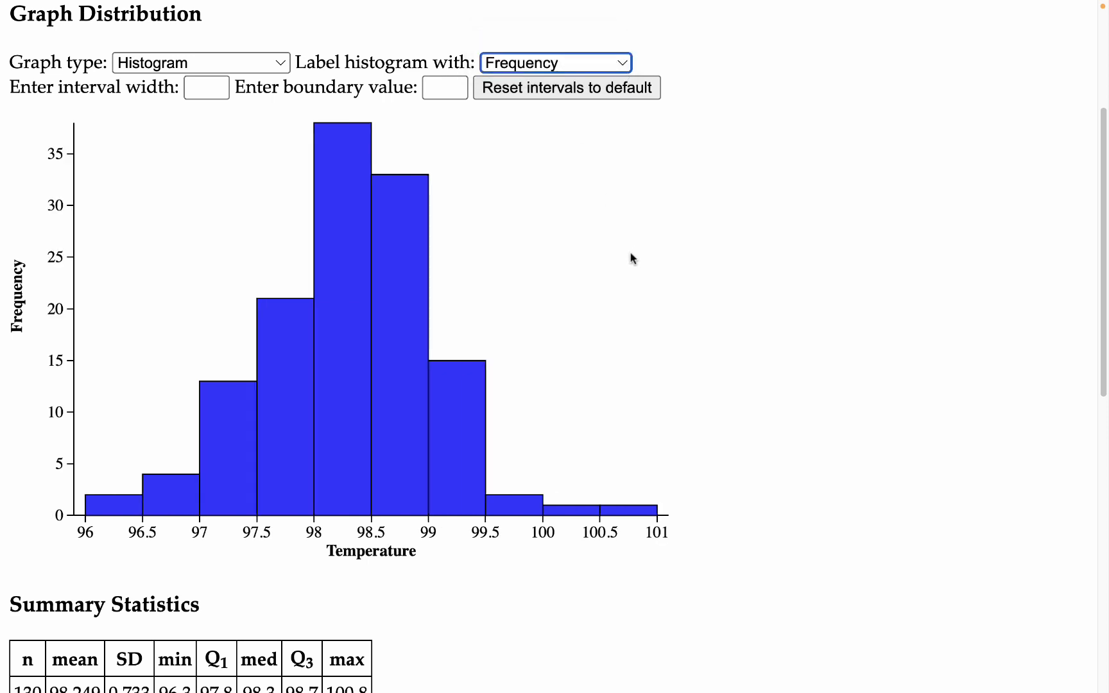
{"action": "left_click", "coordinate": [194, 62]}
{"action": "left_click", "coordinate": [183, 79]}
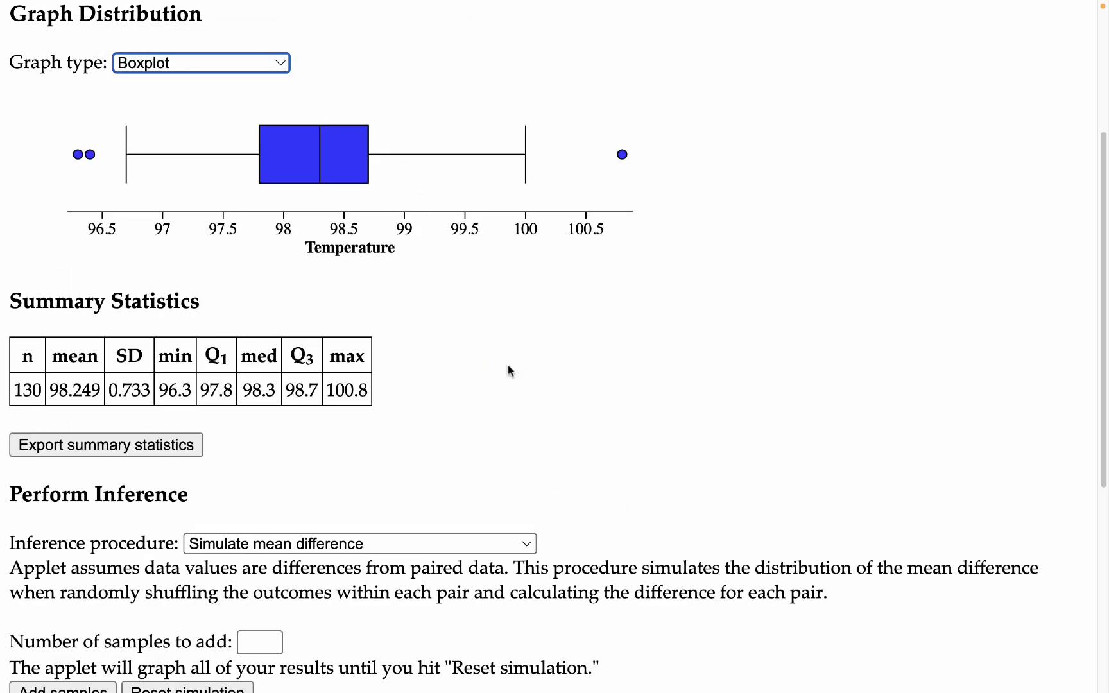
Step: Take a screenshot of the temperature boxplot
{"action": "scroll", "coordinate": [199, 167], "scroll_direction": "up", "scroll_amount": 4}
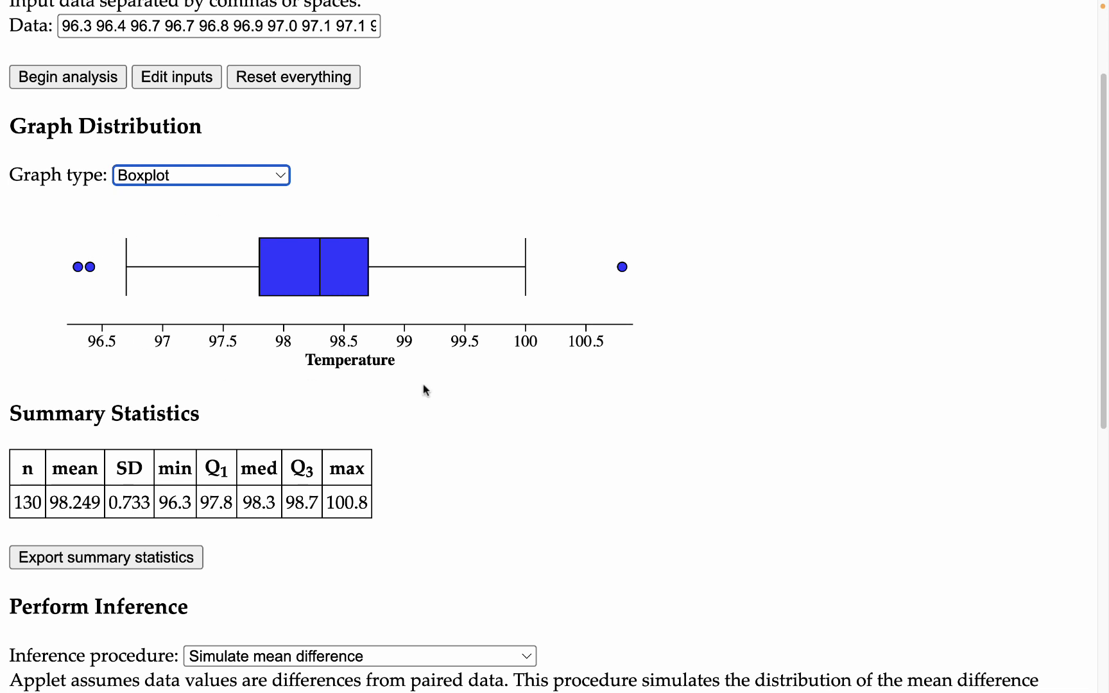
{"action": "mouse_move", "coordinate": [78, 267]}
{"action": "scroll", "coordinate": [403, 241], "scroll_direction": "up", "scroll_amount": 1}
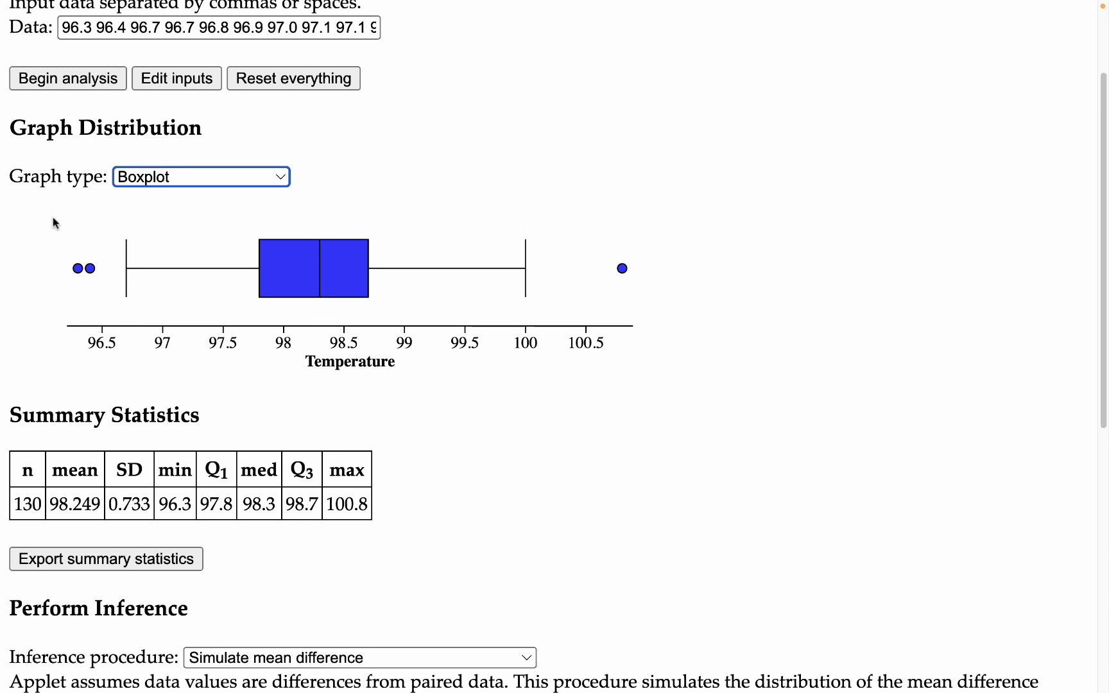
{"action": "key", "text": "super+shift+4"}
{"action": "left_click_drag", "start_coordinate": [36, 206], "coordinate": [672, 391]}
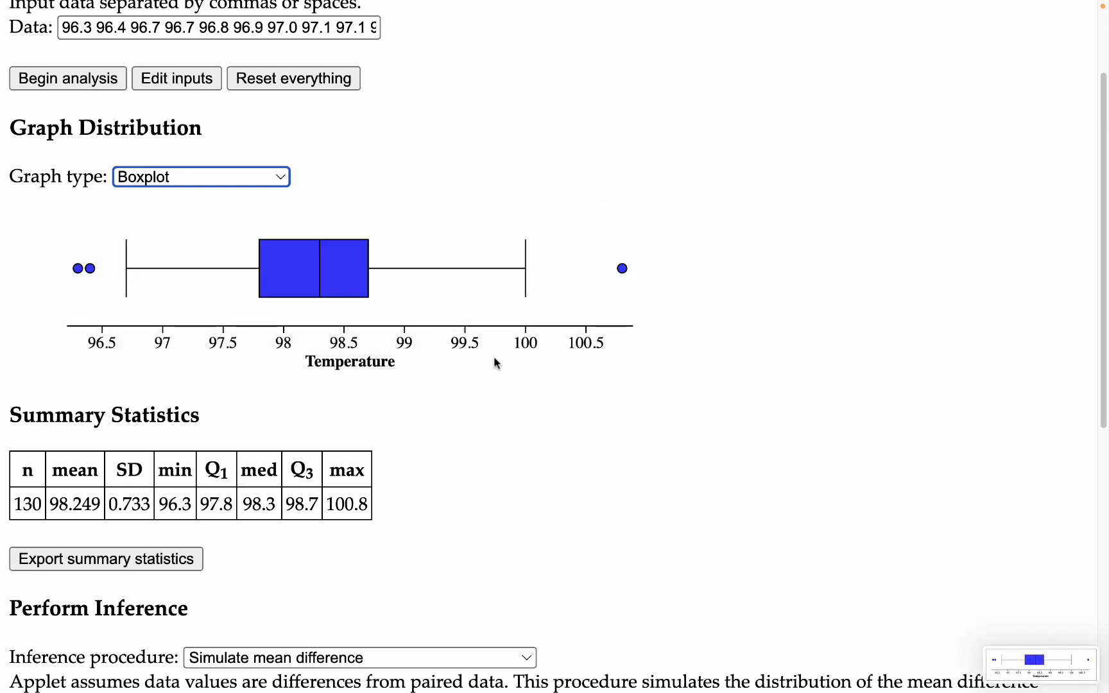
{"action": "key", "text": "ctrl+Up"}
{"action": "key", "text": "ctrl+Up"}
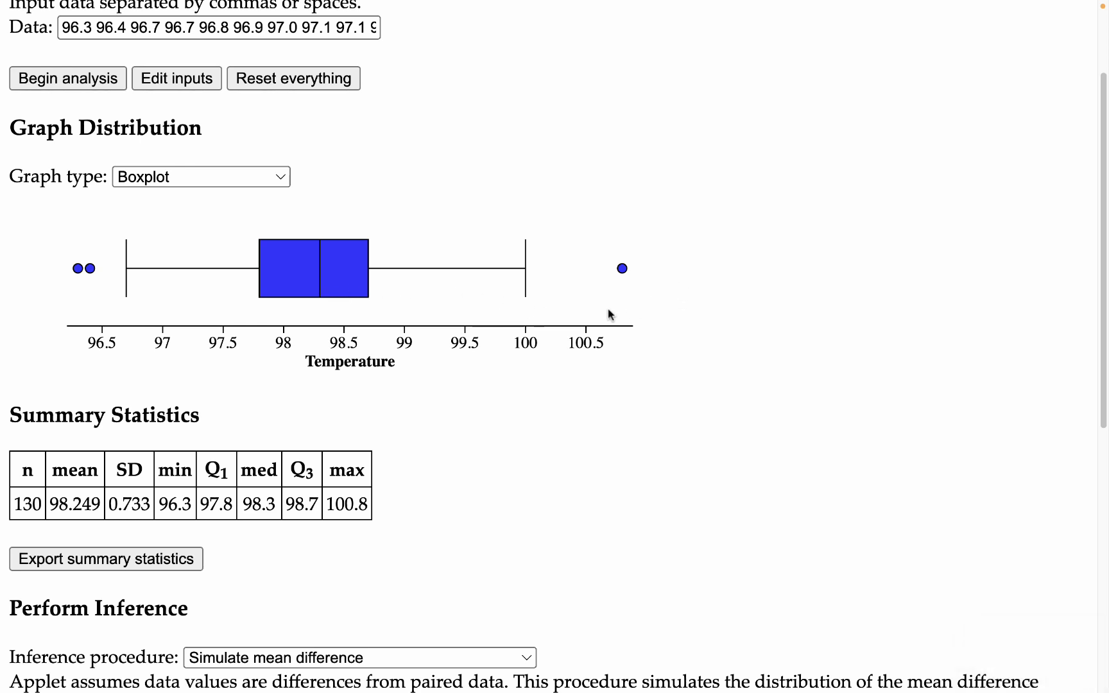
Step: Highlight entries in the summary statistics table, such as the SD heading
{"action": "scroll", "coordinate": [608, 413], "scroll_direction": "down", "scroll_amount": 5}
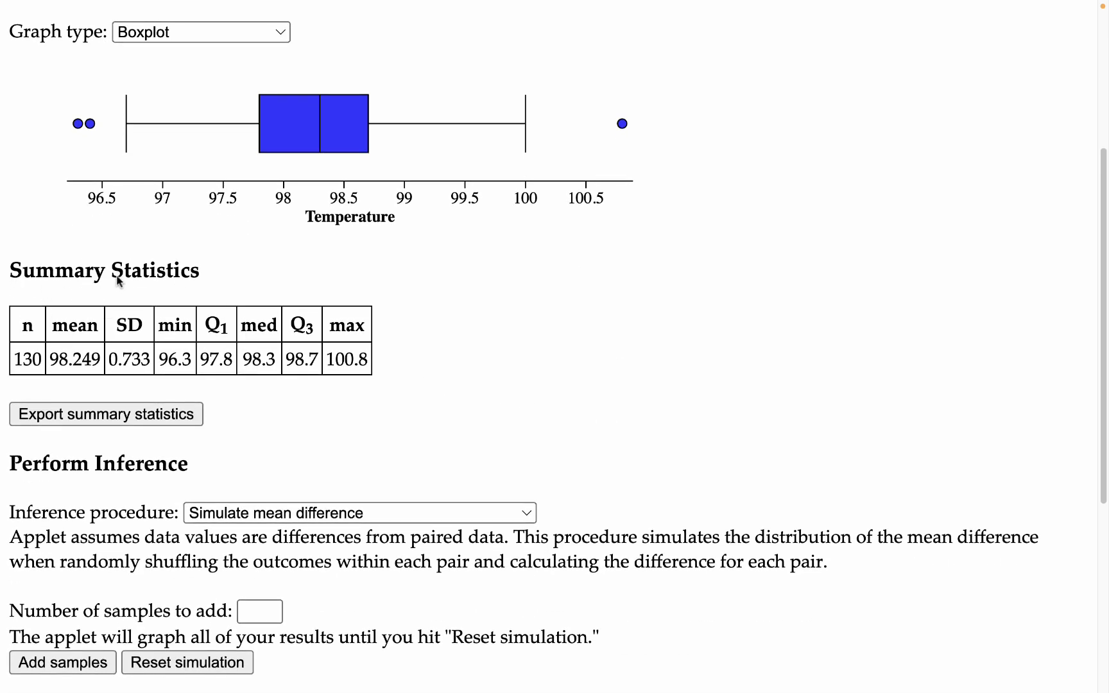
{"action": "left_click", "coordinate": [11, 323]}
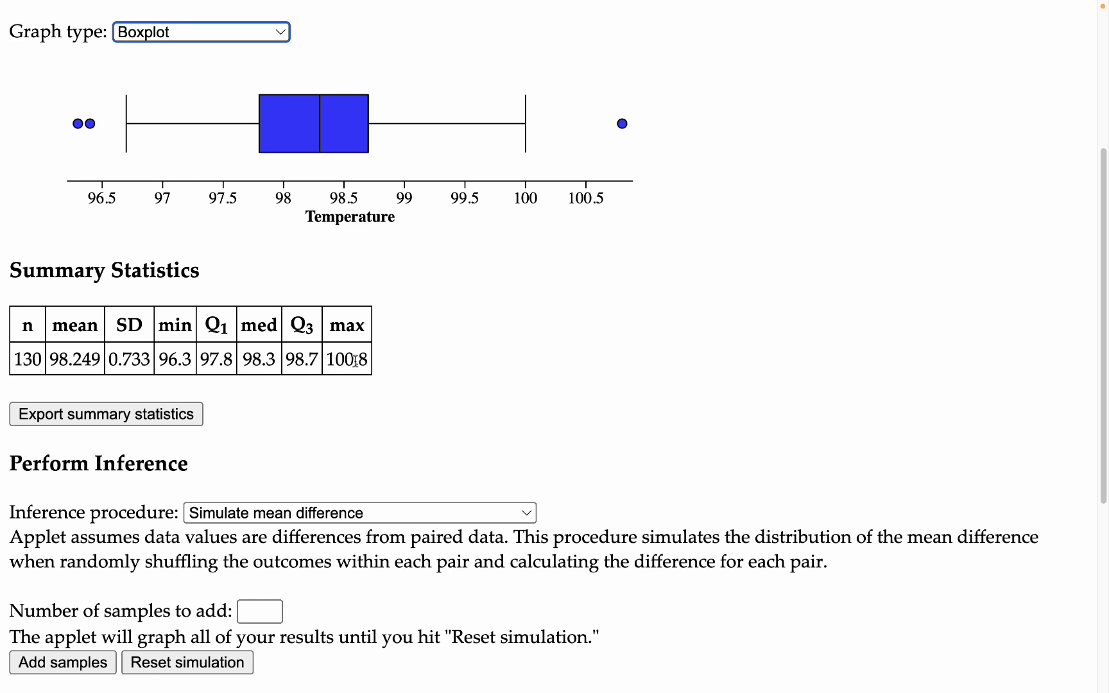
{"action": "left_click_drag", "start_coordinate": [355, 361], "coordinate": [252, 361]}
{"action": "left_click", "coordinate": [397, 365]}
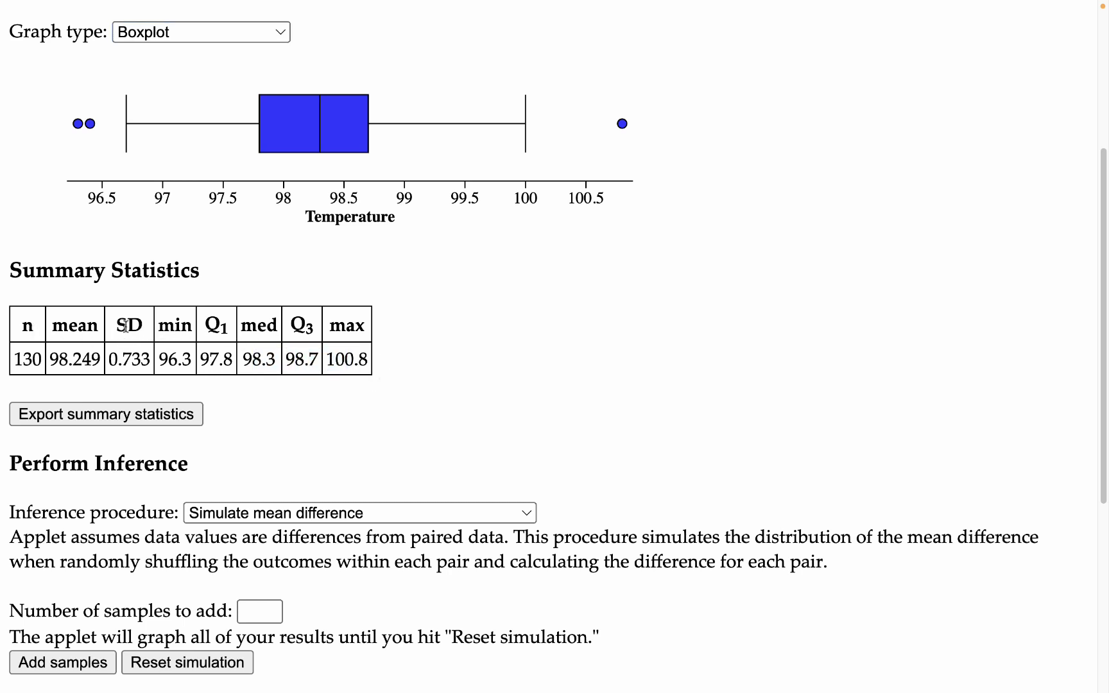
{"action": "left_click_drag", "start_coordinate": [119, 324], "coordinate": [138, 324]}
{"action": "scroll", "coordinate": [185, 434], "scroll_direction": "down", "scroll_amount": 1}
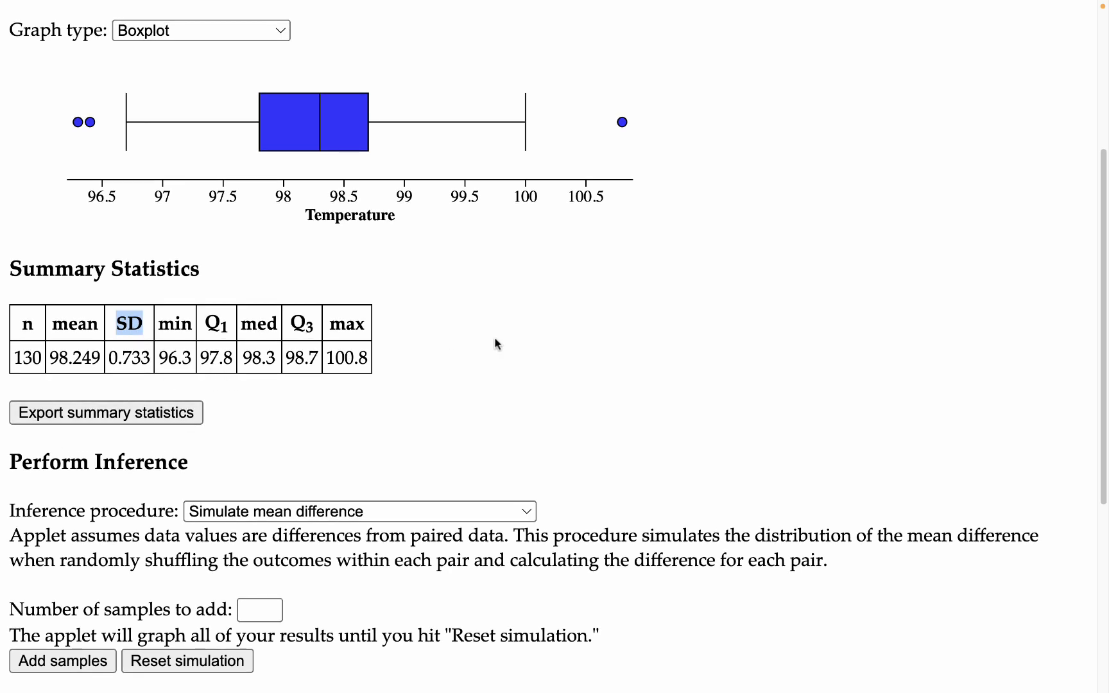
{"action": "scroll", "coordinate": [496, 339], "scroll_direction": "down", "scroll_amount": 1}
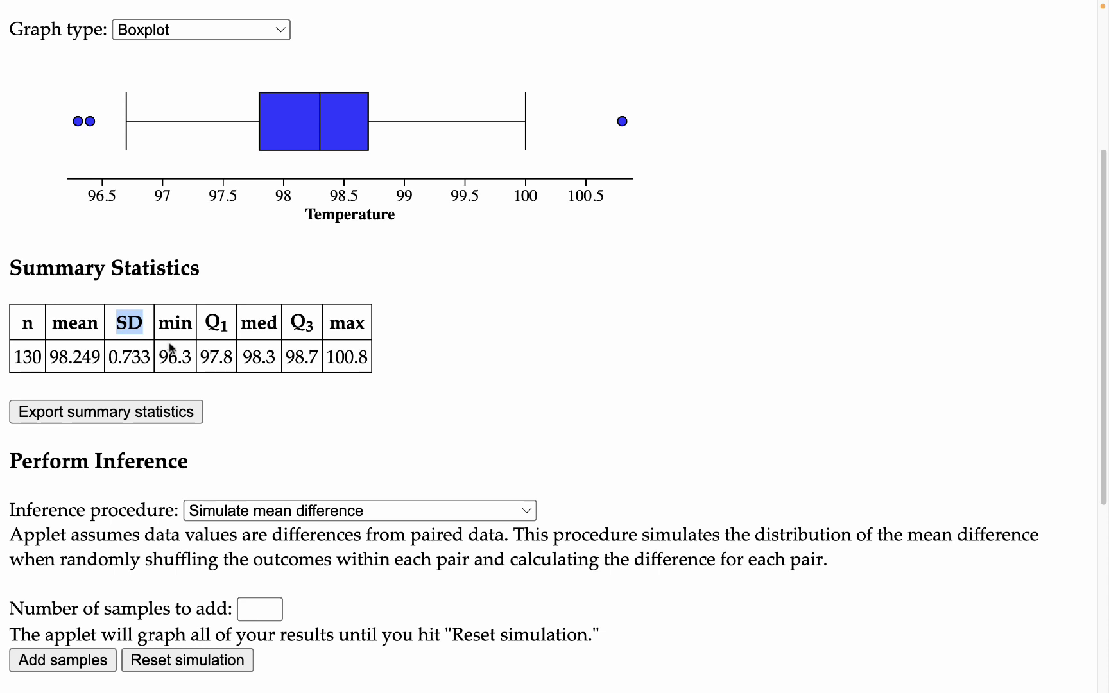
Step: Switch the graph type to Dotplot and inspect the value of the tallest dot stack
{"action": "scroll", "coordinate": [287, 347], "scroll_direction": "up", "scroll_amount": 3}
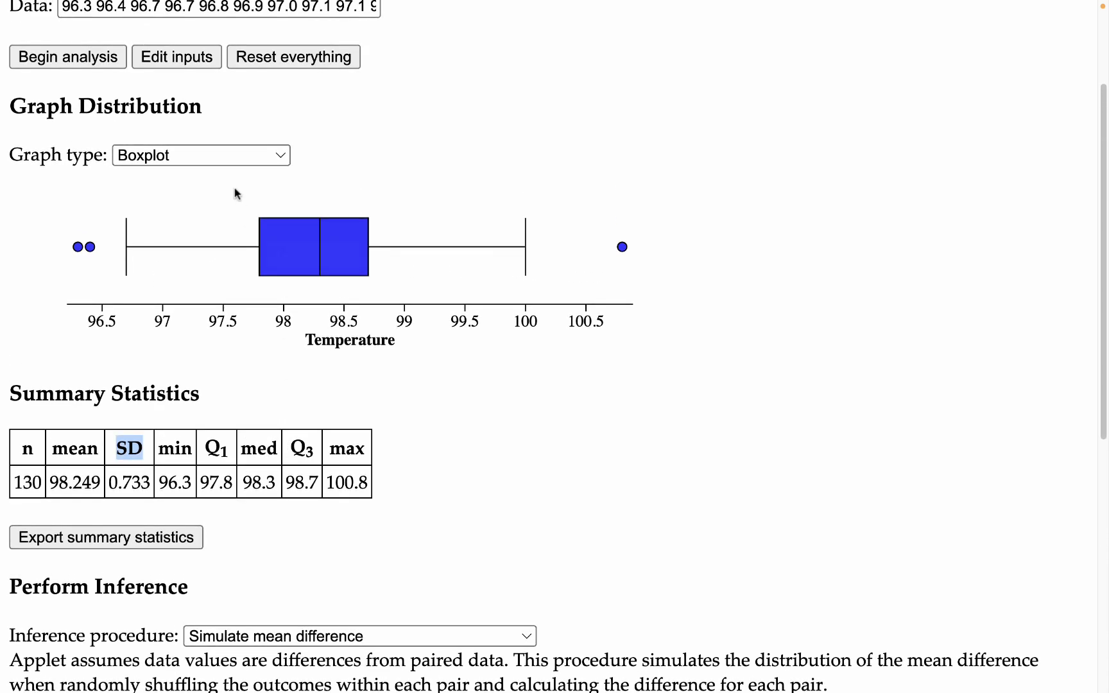
{"action": "left_click", "coordinate": [207, 155]}
{"action": "left_click", "coordinate": [207, 111]}
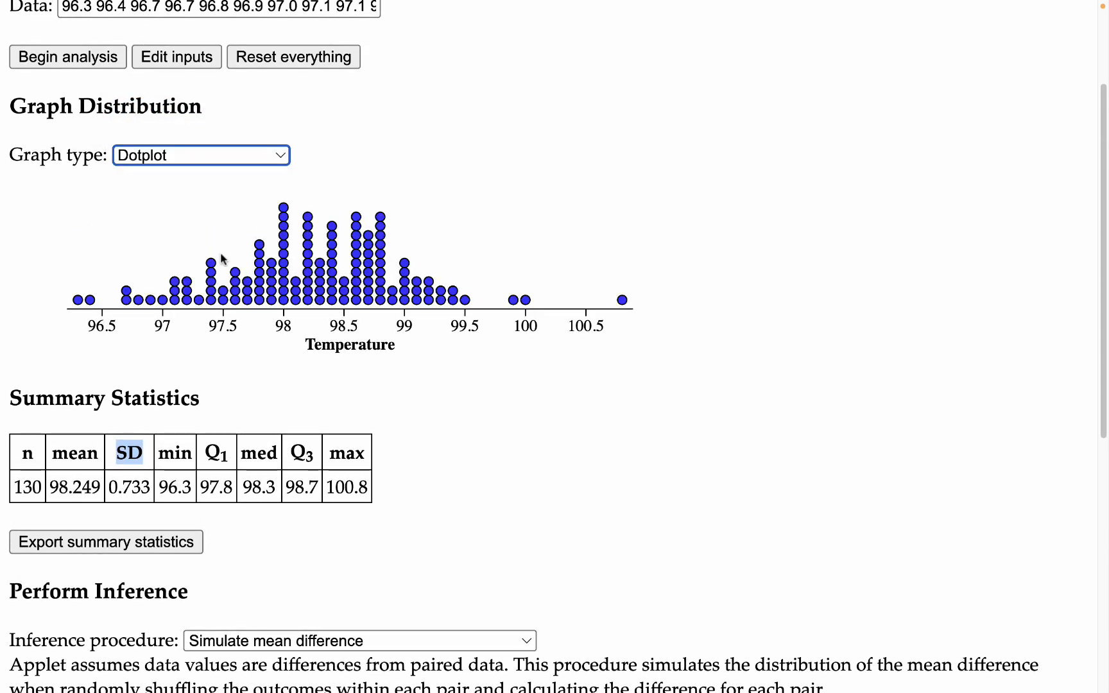
{"action": "left_click", "coordinate": [283, 208]}
{"action": "scroll", "coordinate": [284, 208], "scroll_direction": "down", "scroll_amount": 1}
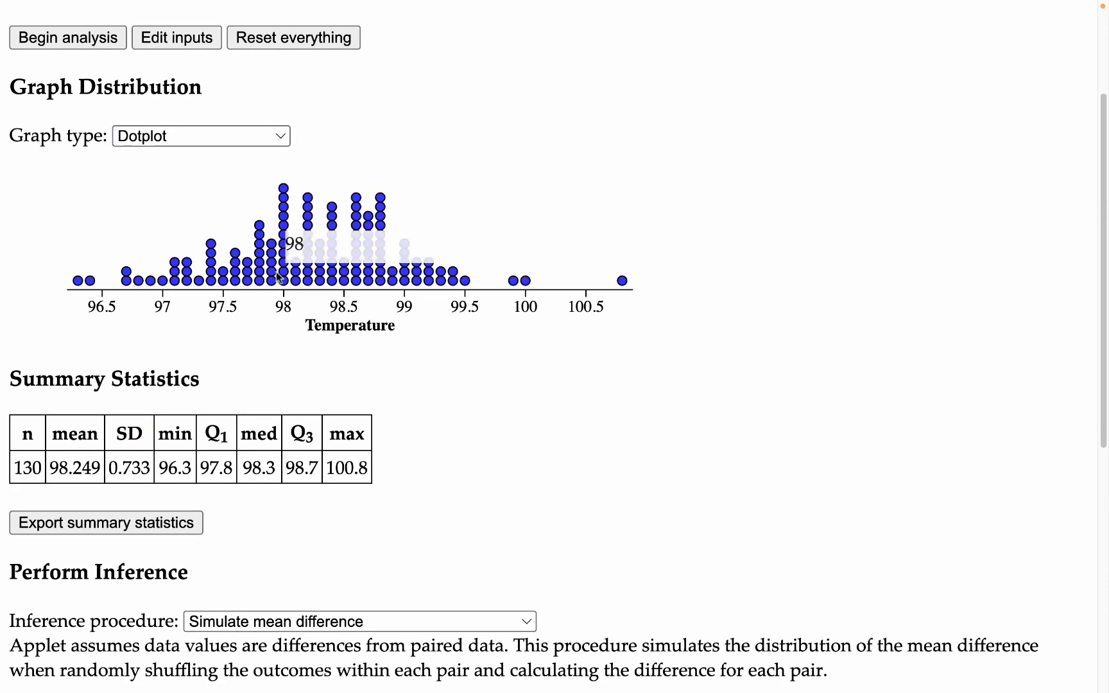
{"action": "scroll", "coordinate": [531, 194], "scroll_direction": "up", "scroll_amount": 1}
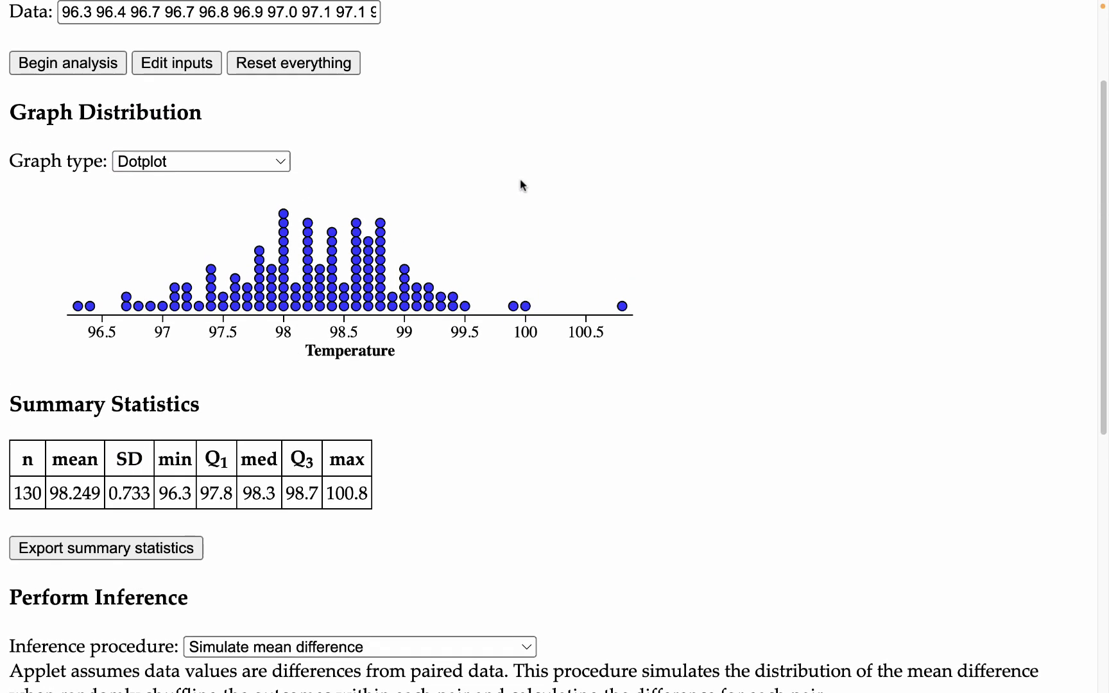
{"action": "left_click", "coordinate": [228, 165]}
{"action": "left_click", "coordinate": [228, 165]}
{"action": "scroll", "coordinate": [467, 302], "scroll_direction": "up", "scroll_amount": 6}
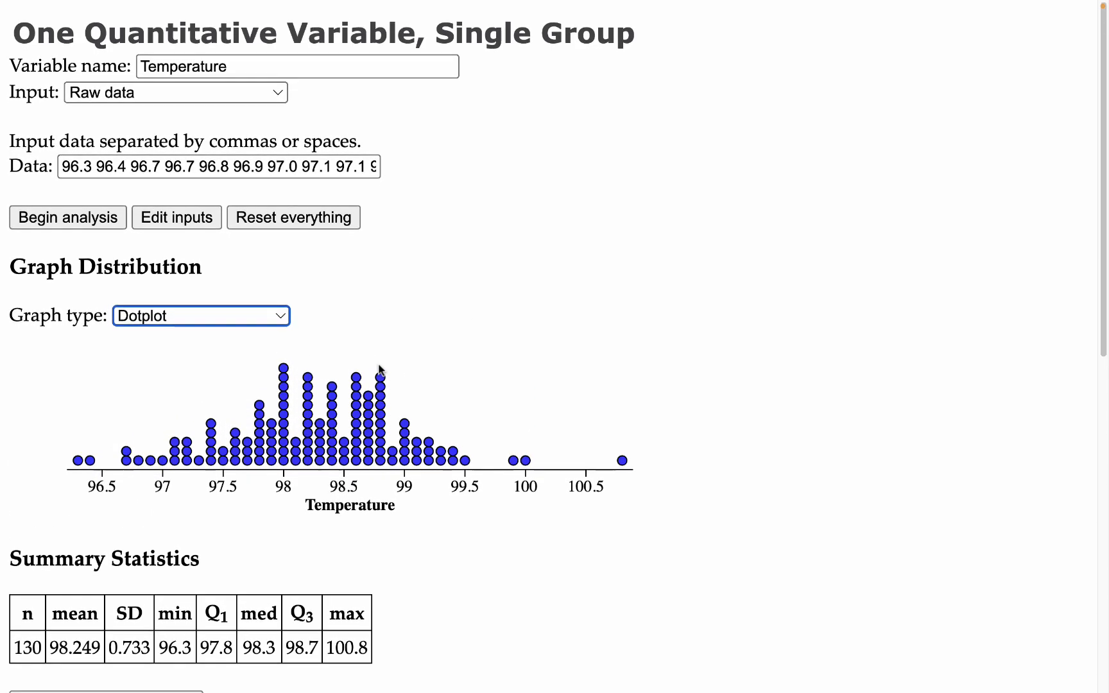
Step: Exit full screen and open the 1 Quantitative Variable, Multiple Groups applet from the Stapplets menu
{"action": "mouse_move", "coordinate": [140, 4]}
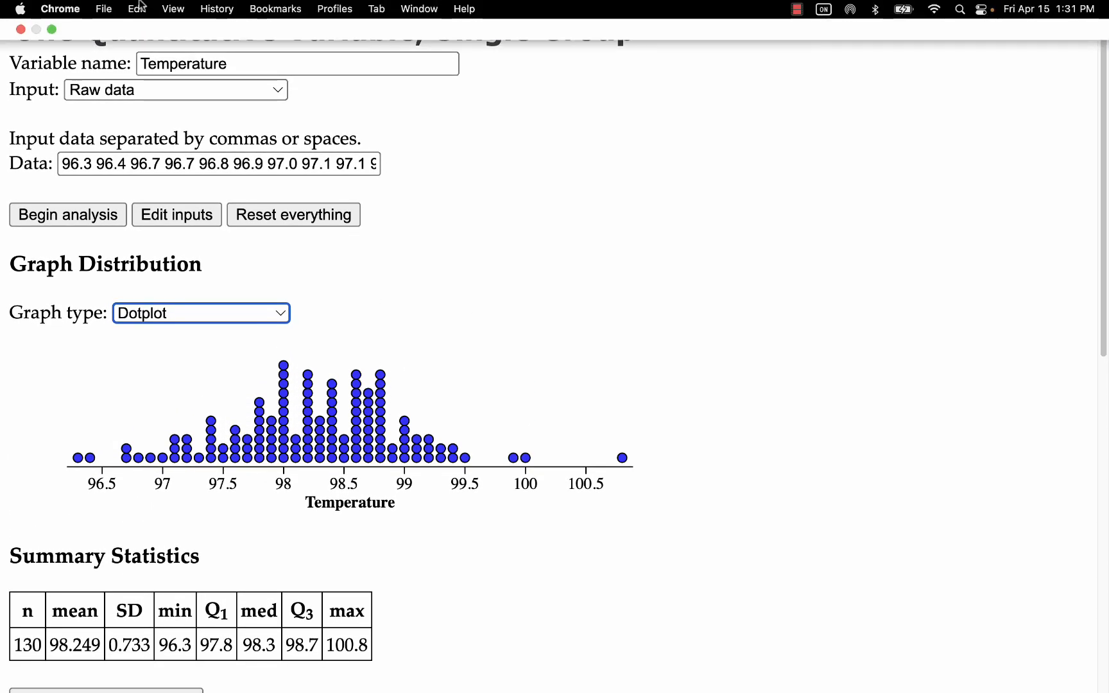
{"action": "left_click", "coordinate": [52, 29]}
{"action": "left_click", "coordinate": [16, 66]}
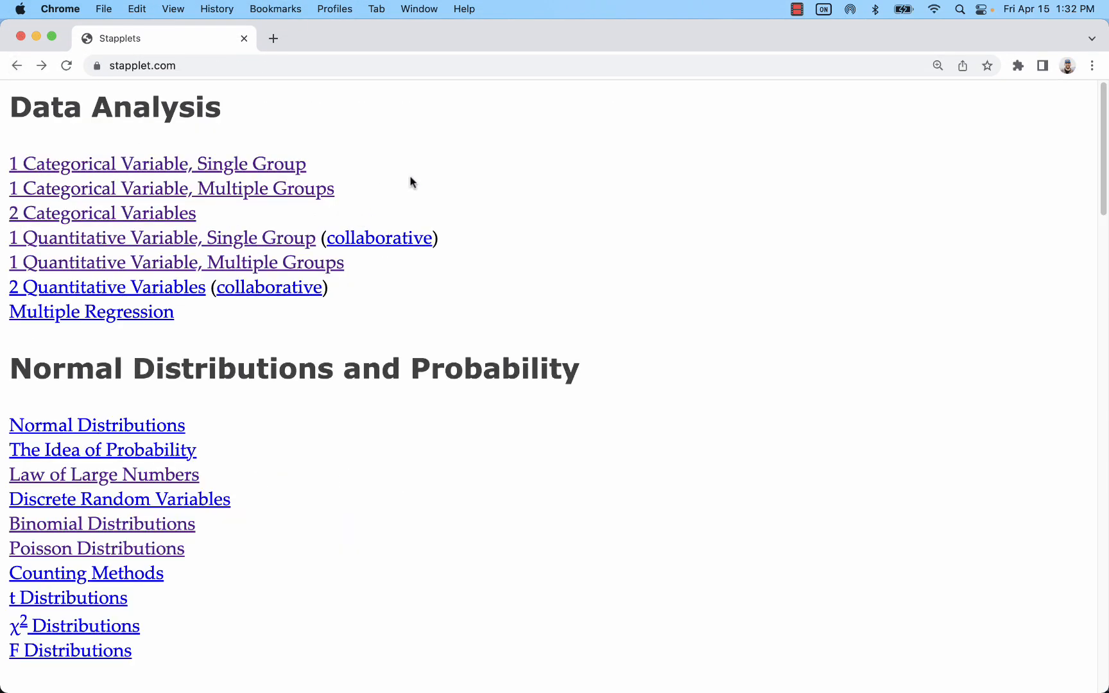
{"action": "left_click", "coordinate": [62, 267]}
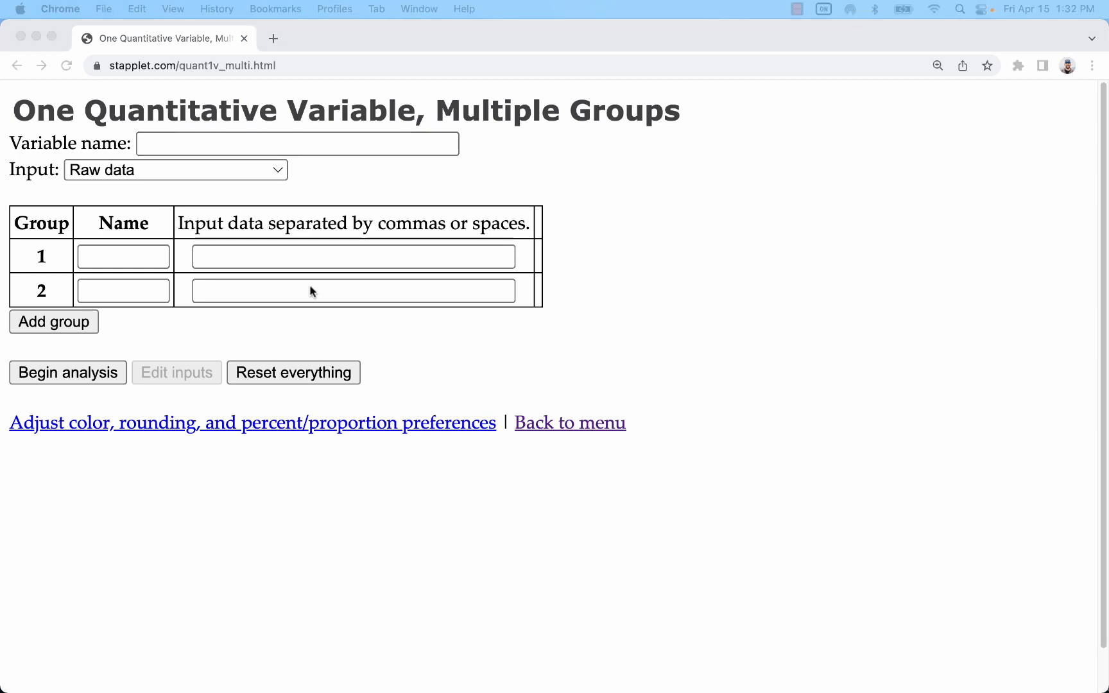
Step: Enter the variable name Ages of Best Actor/Actress Winners at Oscars
{"action": "left_click", "coordinate": [275, 147]}
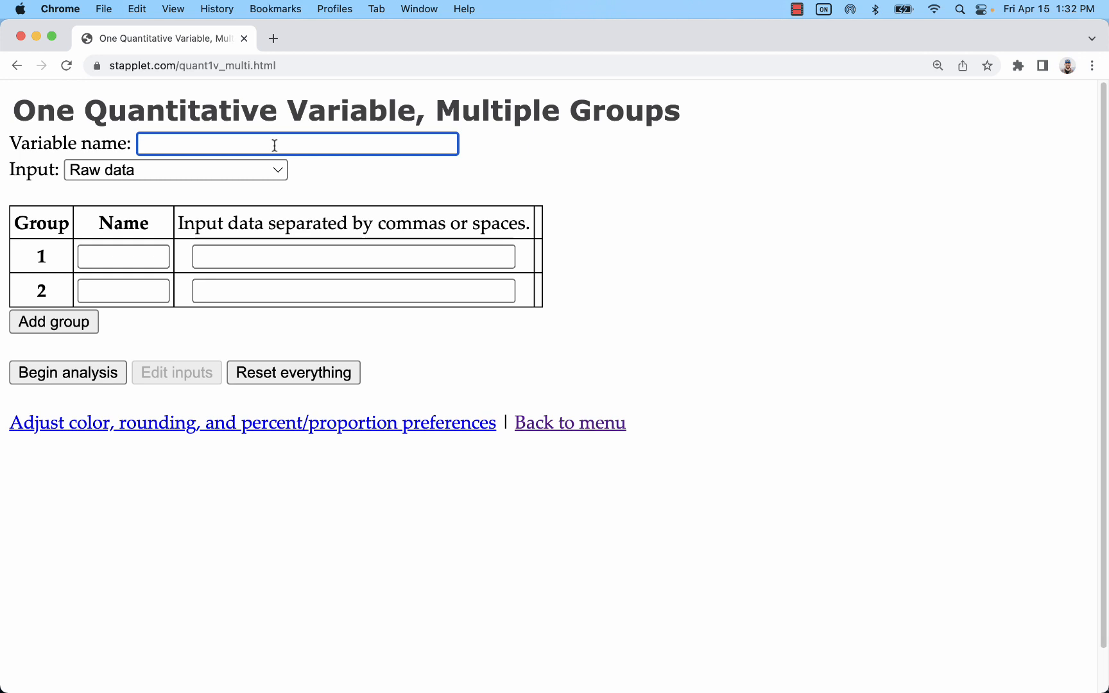
{"action": "type", "text": "Ages of Best A"}
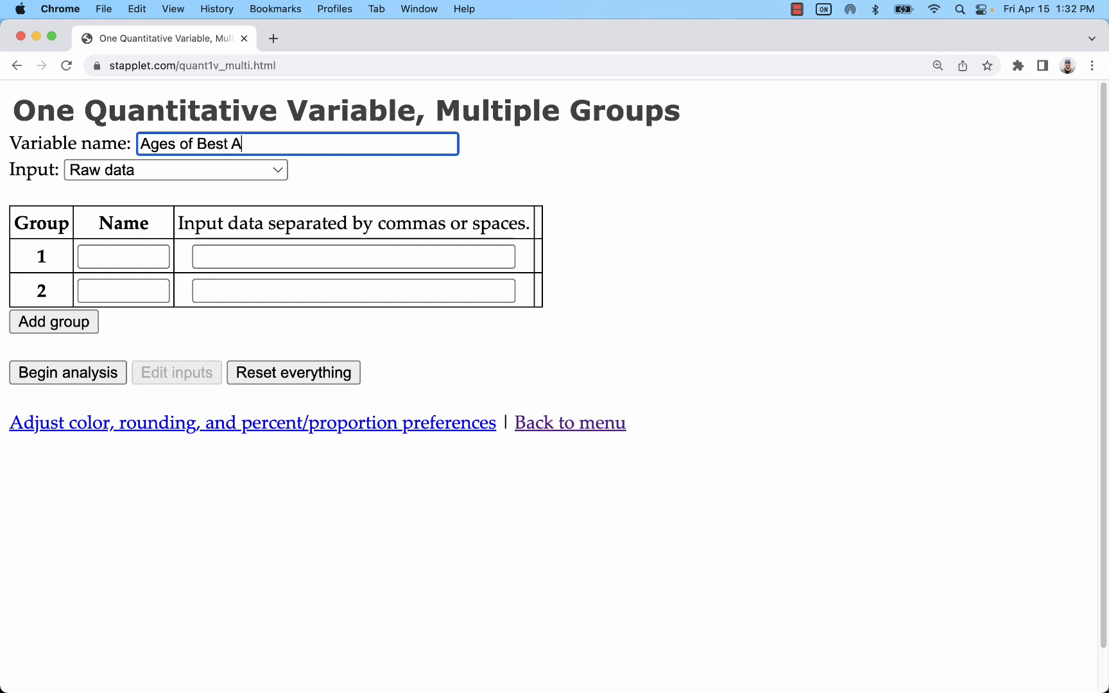
{"action": "type", "text": "ctor/Actress"}
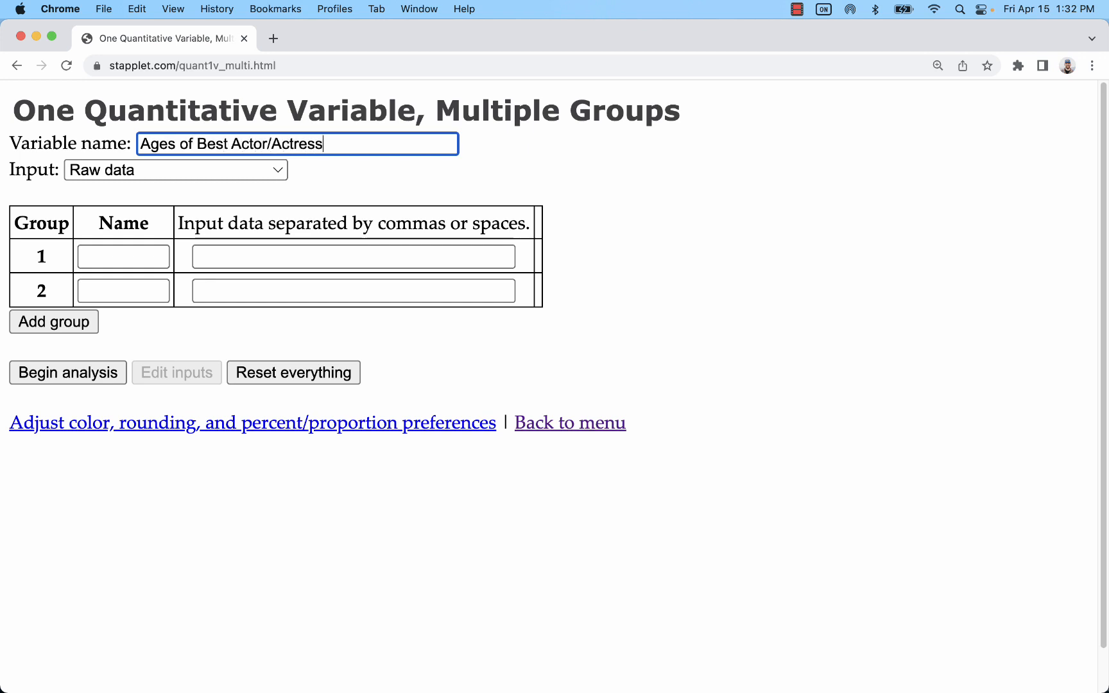
{"action": "type", "text": " Winners at Oscars"}
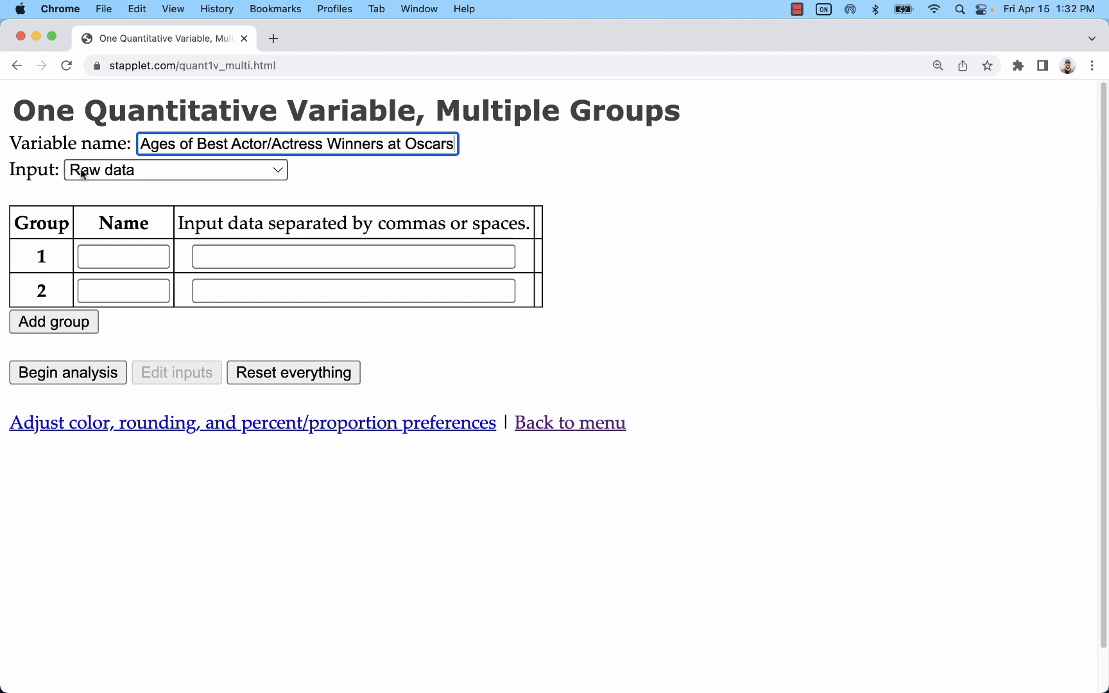
Step: Name group 1 Actresses and group 2 Actors
{"action": "left_click", "coordinate": [142, 256]}
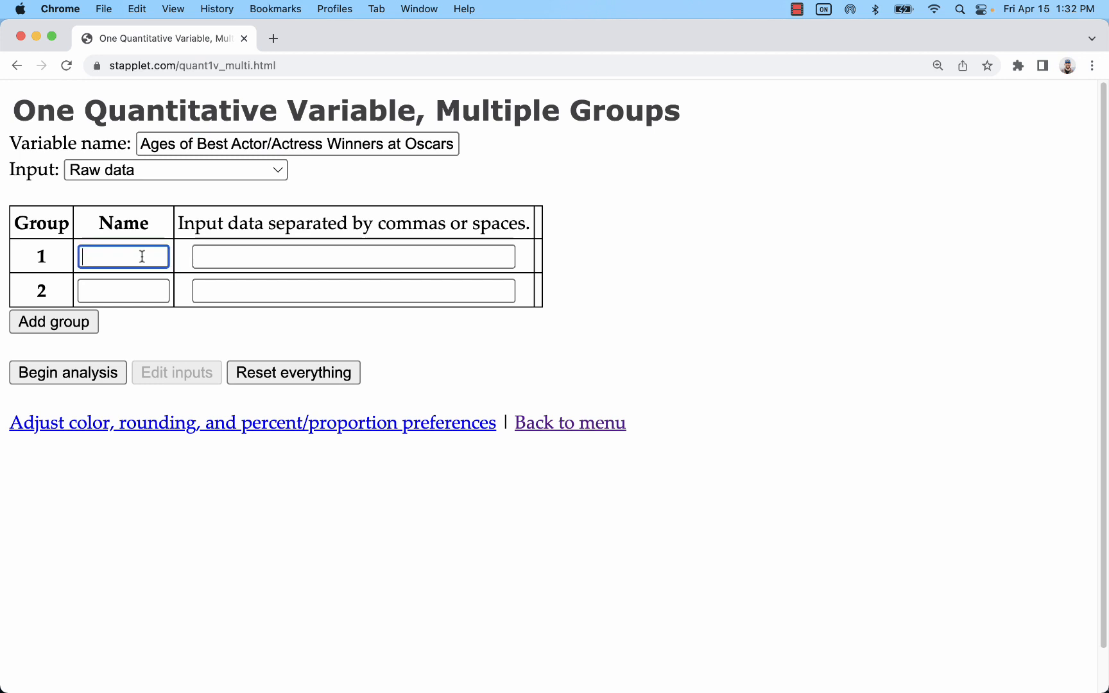
{"action": "type", "text": "Actresses"}
{"action": "left_click", "coordinate": [137, 293]}
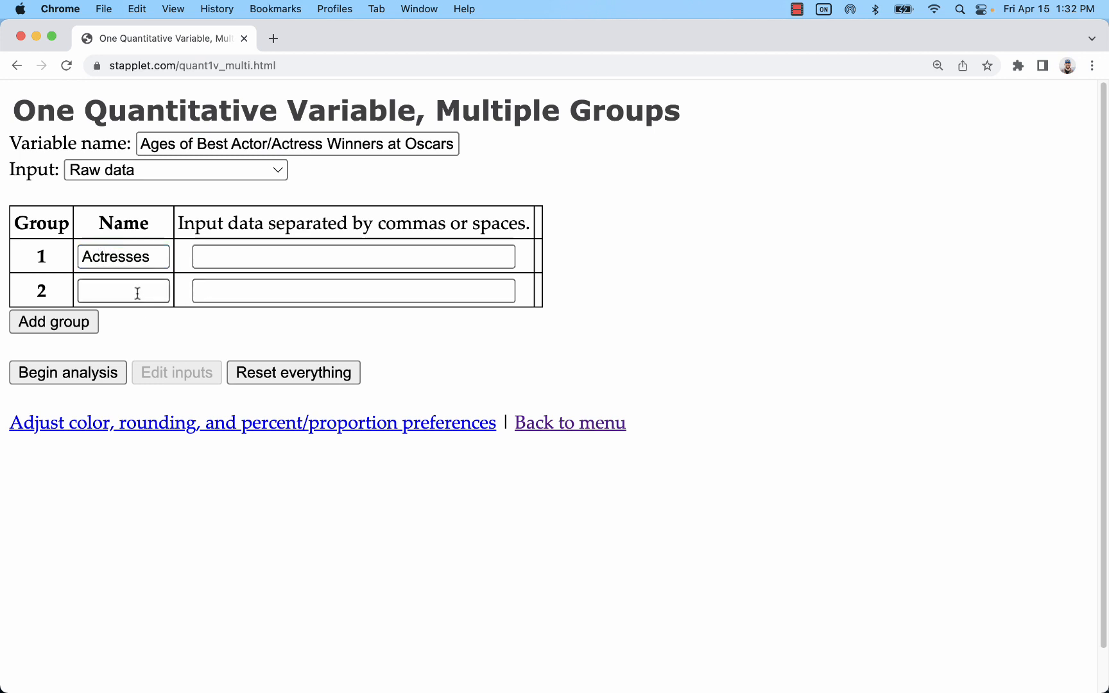
{"action": "type", "text": "C"}
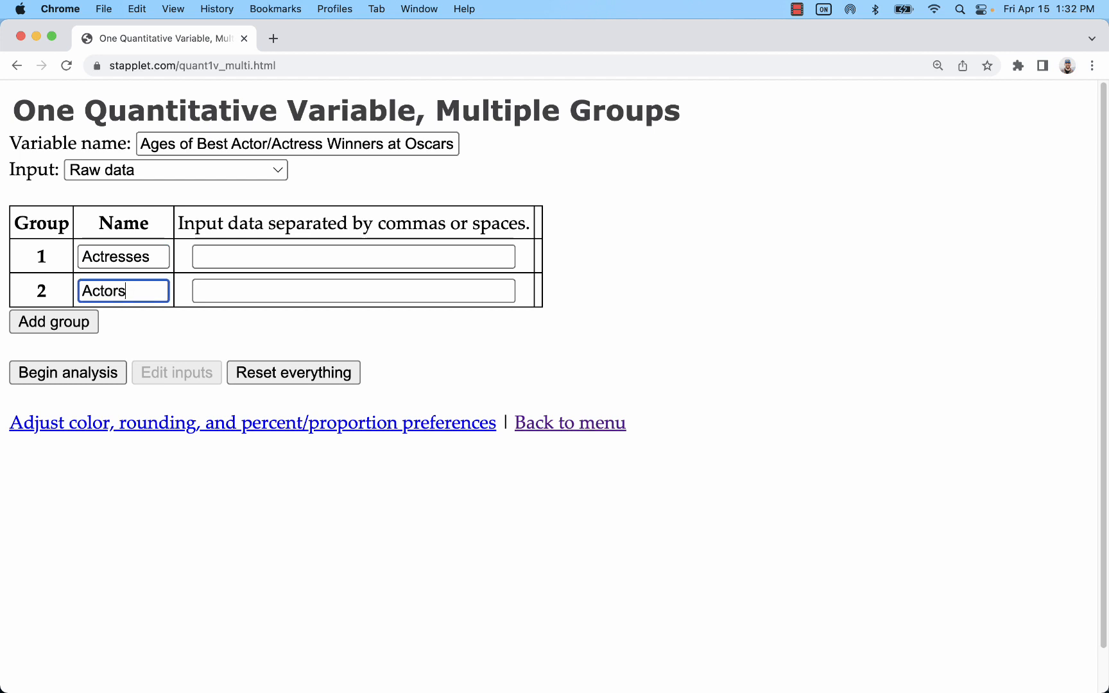
Step: Switch to the Oscar winners spreadsheet tab and copy column A of actress ages
{"action": "left_click_drag", "start_coordinate": [0, 39], "coordinate": [290, 255]}
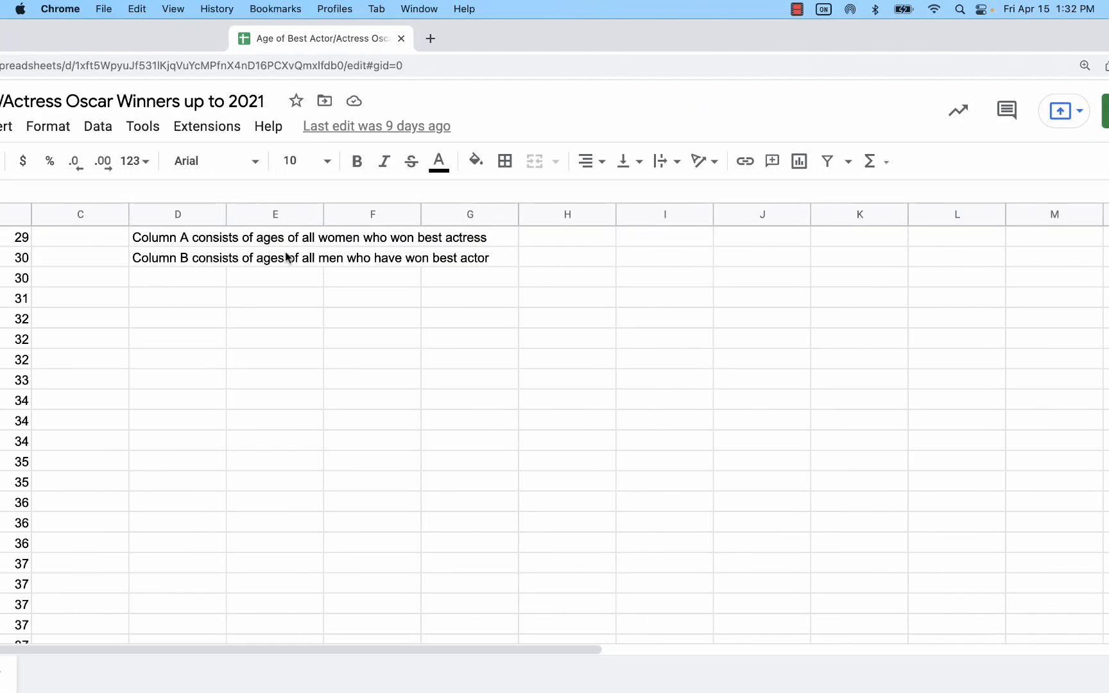
{"action": "double_click", "coordinate": [426, 37]}
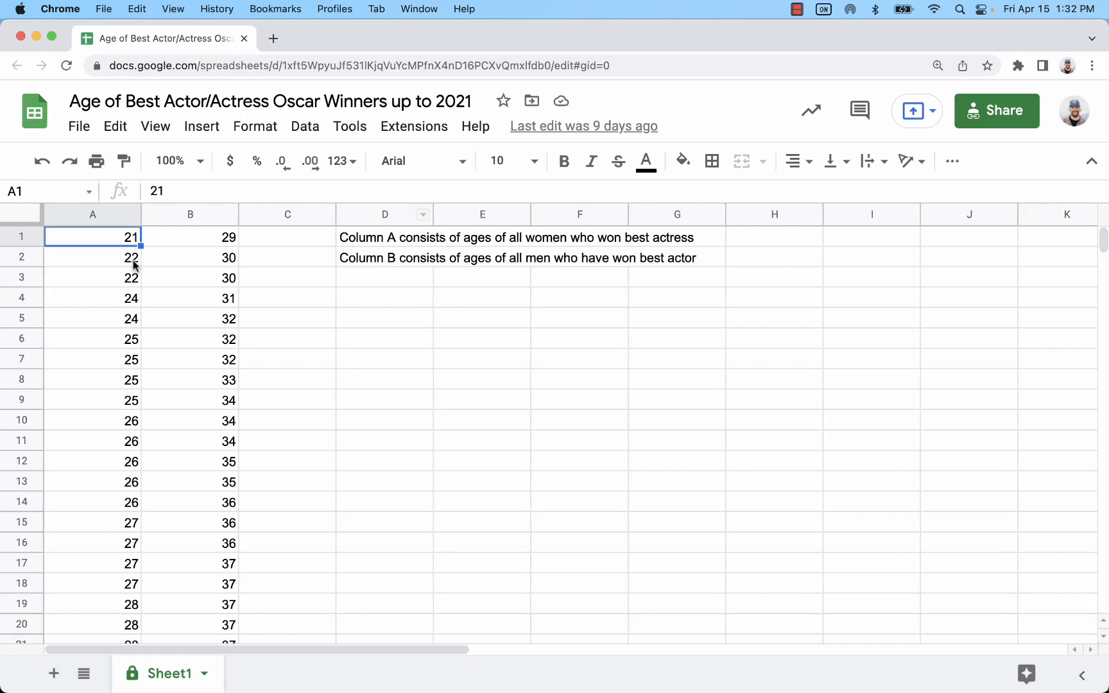
{"action": "left_click", "coordinate": [105, 217]}
{"action": "right_click", "coordinate": [94, 321]}
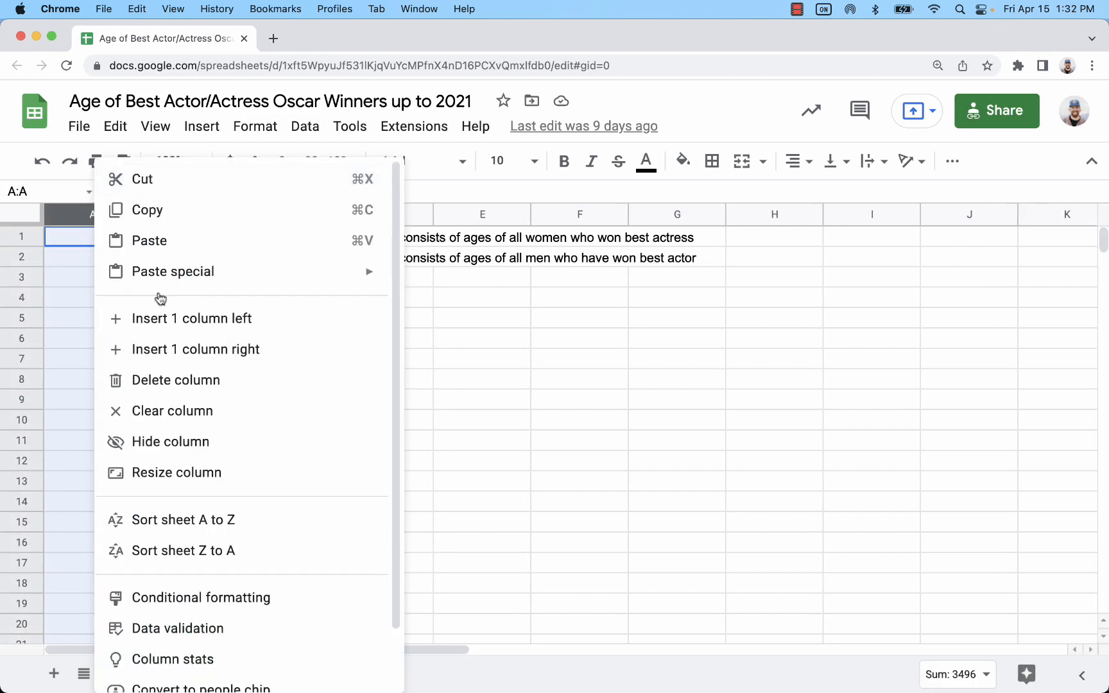
{"action": "left_click", "coordinate": [156, 210]}
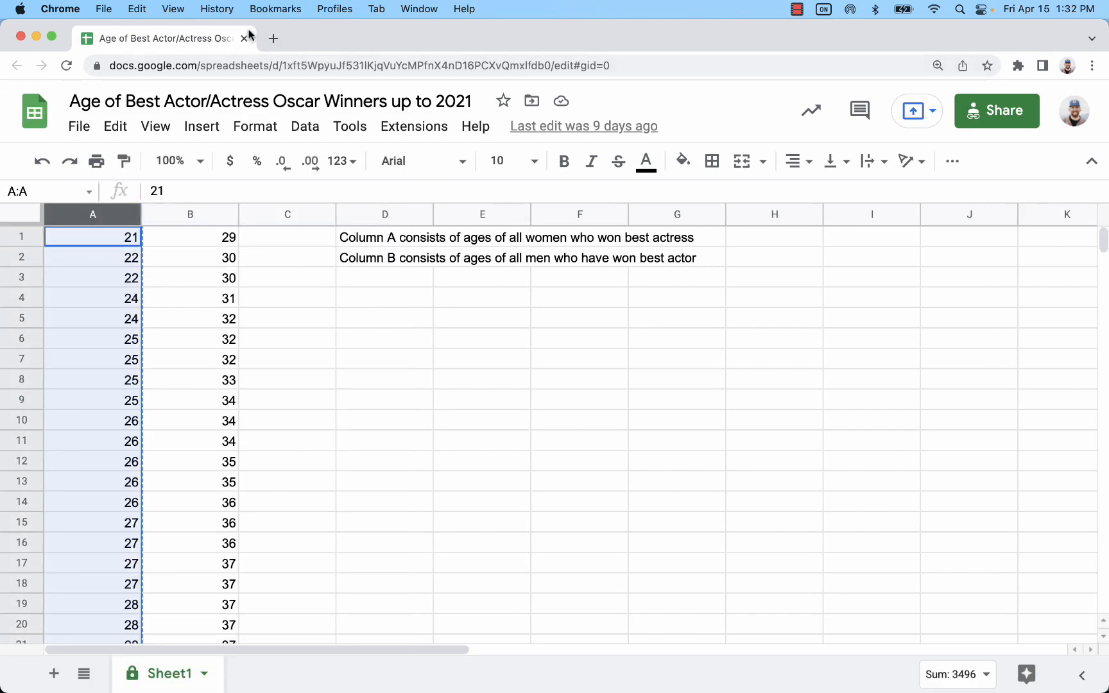
Step: Return to the applet tab and paste the actress ages into group 1's data field
{"action": "left_click_drag", "start_coordinate": [358, 42], "coordinate": [0, 168]}
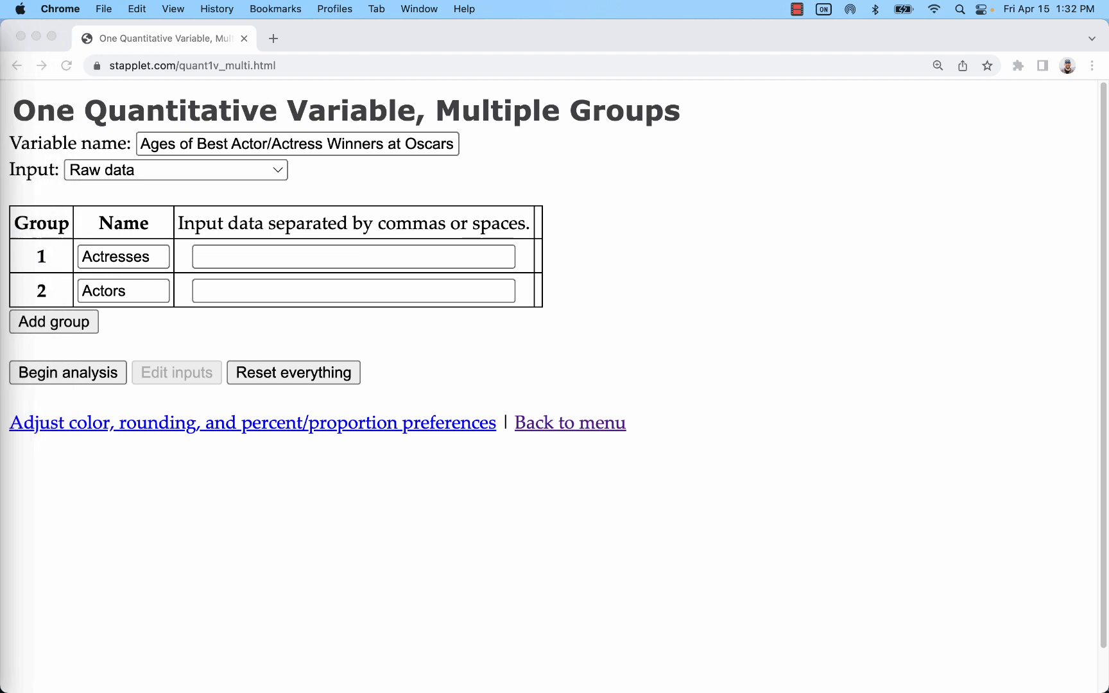
{"action": "left_click", "coordinate": [248, 255]}
{"action": "key", "text": "super+v"}
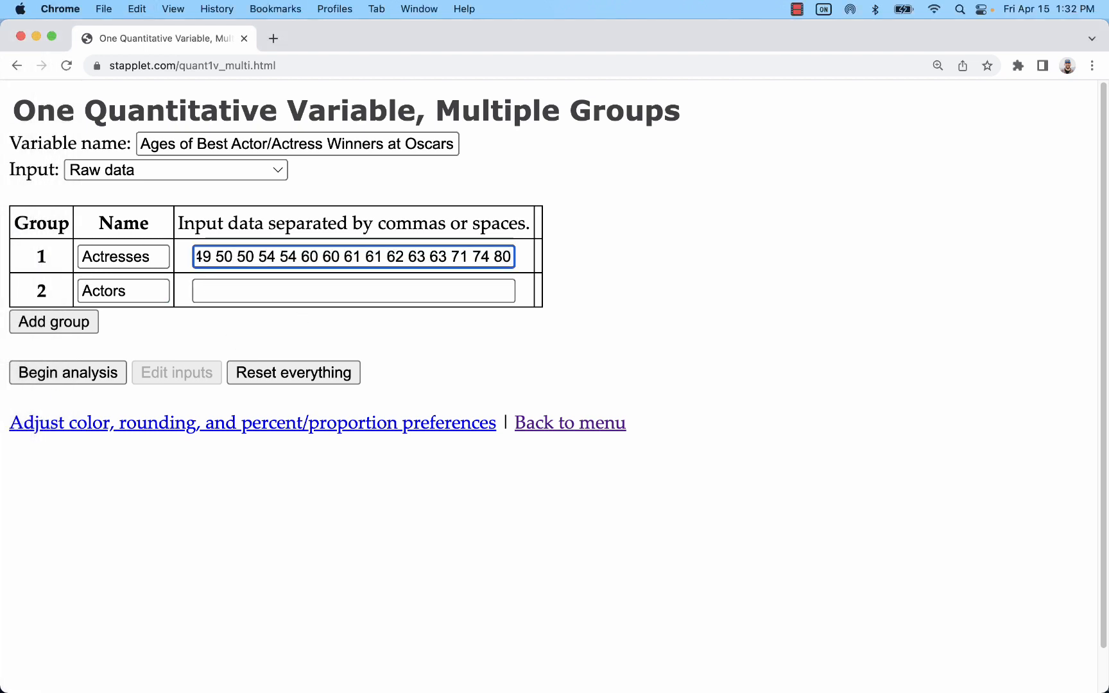
Step: Paste the actor ages from column B into group 2's data field and begin the analysis
{"action": "left_click", "coordinate": [273, 298]}
{"action": "left_click", "coordinate": [289, 289]}
{"action": "key", "text": "super+v"}
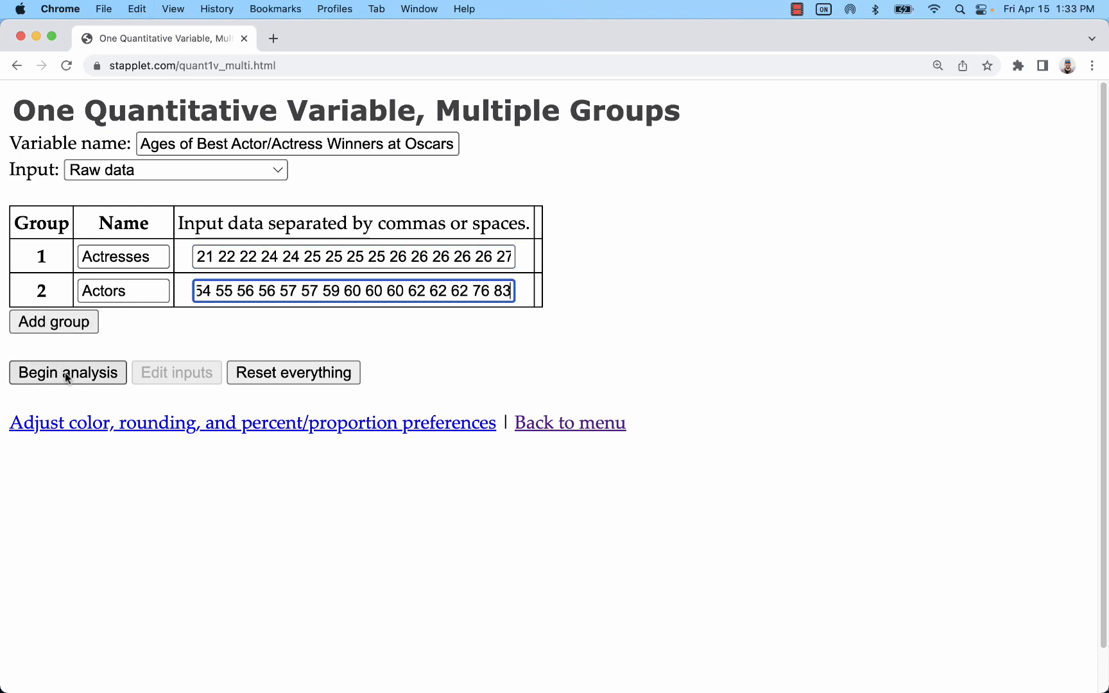
{"action": "left_click", "coordinate": [119, 372]}
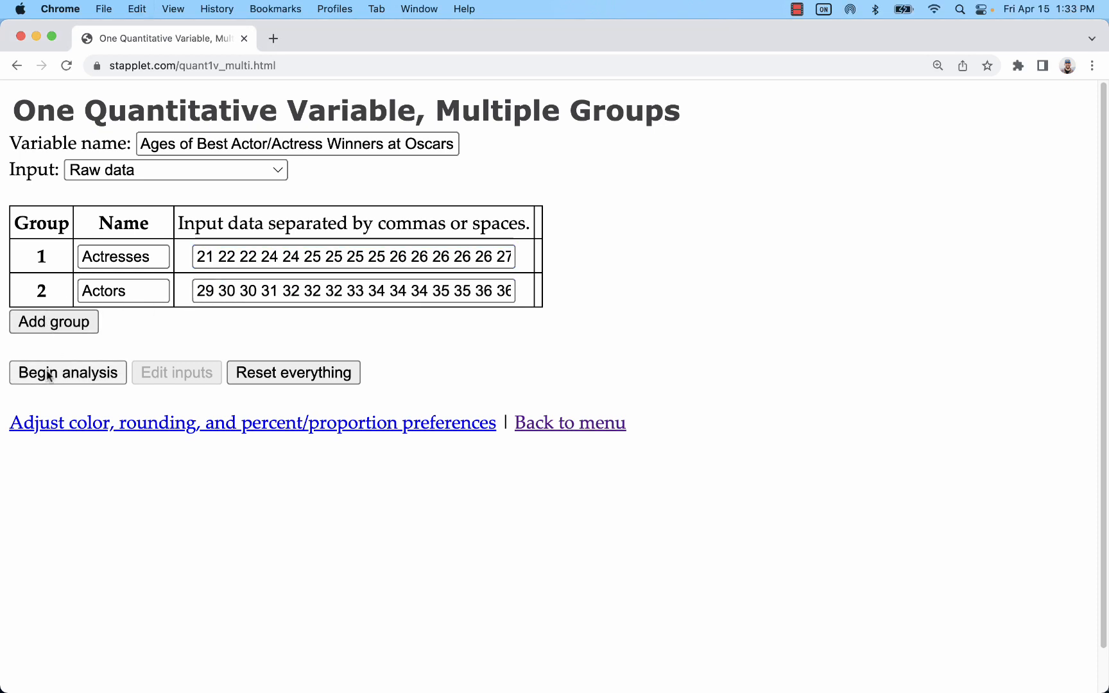
Step: Scroll through the dotplots and summary statistics table comparing actress and actor ages
{"action": "scroll", "coordinate": [552, 379], "scroll_direction": "down", "scroll_amount": 5}
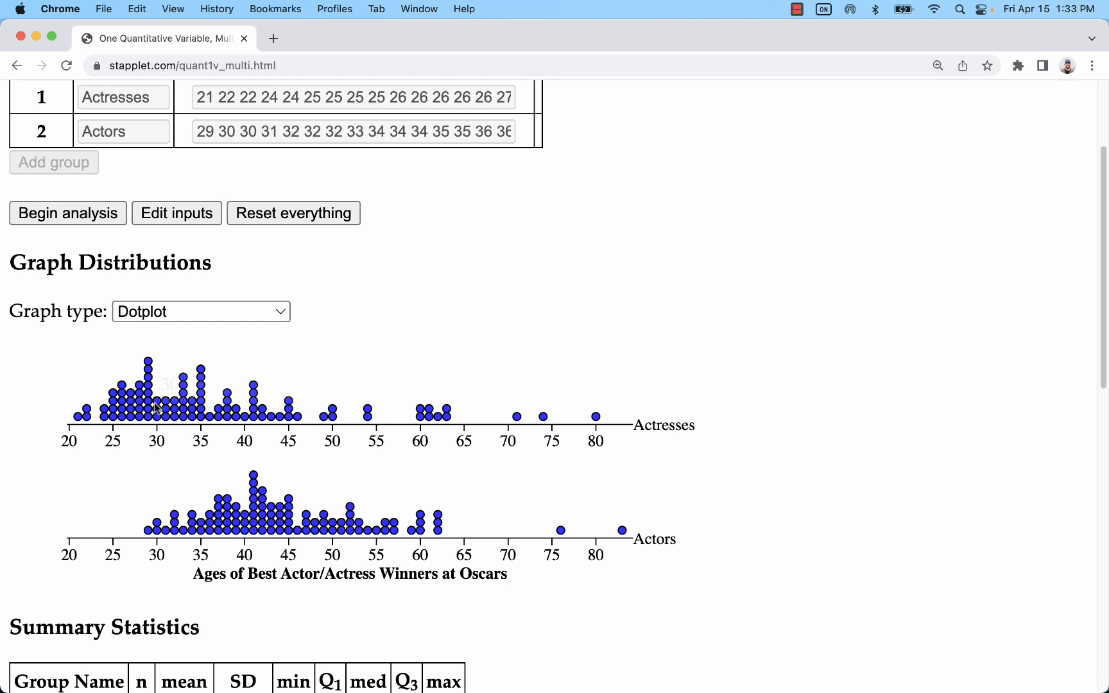
{"action": "scroll", "coordinate": [331, 431], "scroll_direction": "down", "scroll_amount": 5}
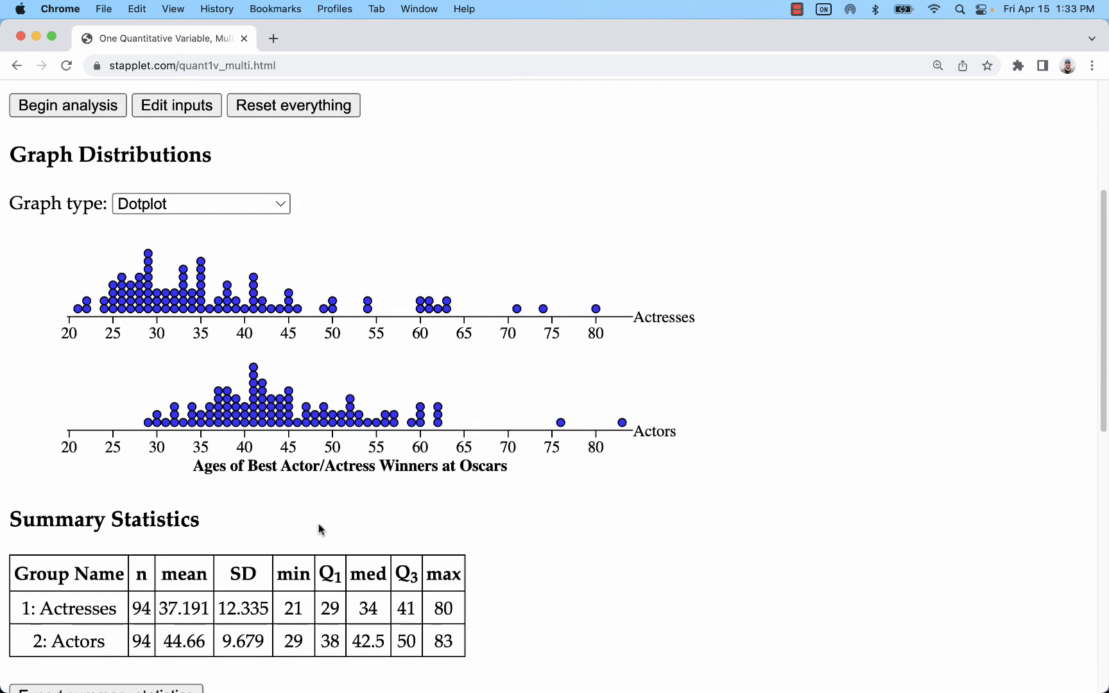
{"action": "scroll", "coordinate": [419, 514], "scroll_direction": "up", "scroll_amount": 3}
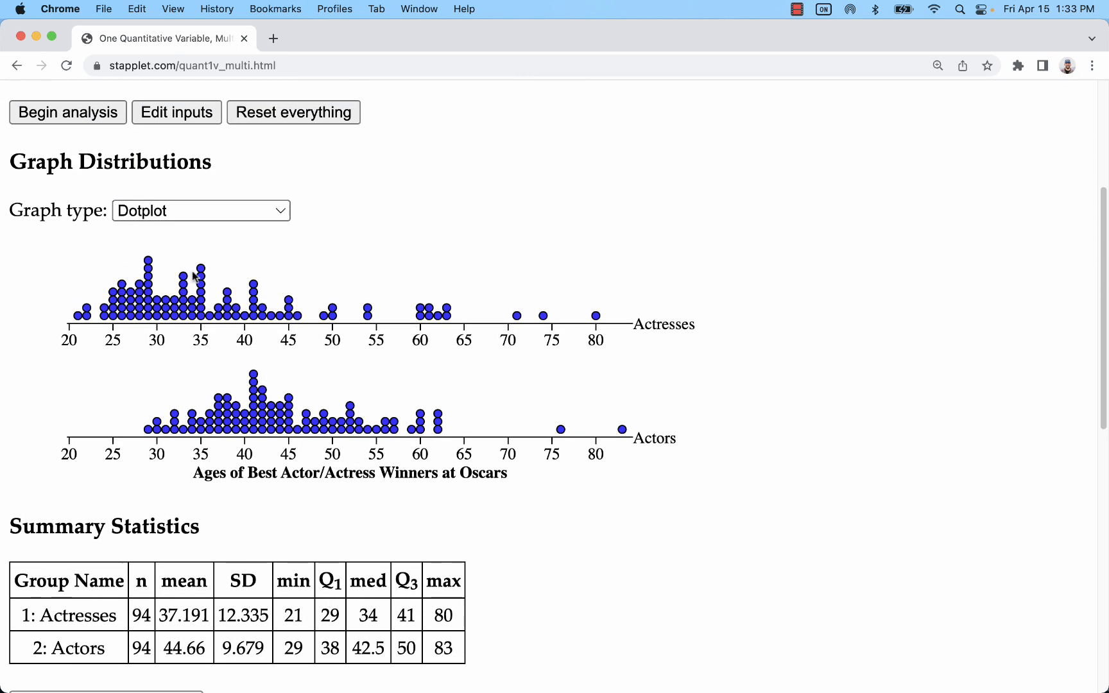
Step: Change the graph type to Histogram to view the age distributions as histograms
{"action": "left_click", "coordinate": [191, 210]}
{"action": "left_click", "coordinate": [193, 235]}
{"action": "scroll", "coordinate": [347, 267], "scroll_direction": "down", "scroll_amount": 2}
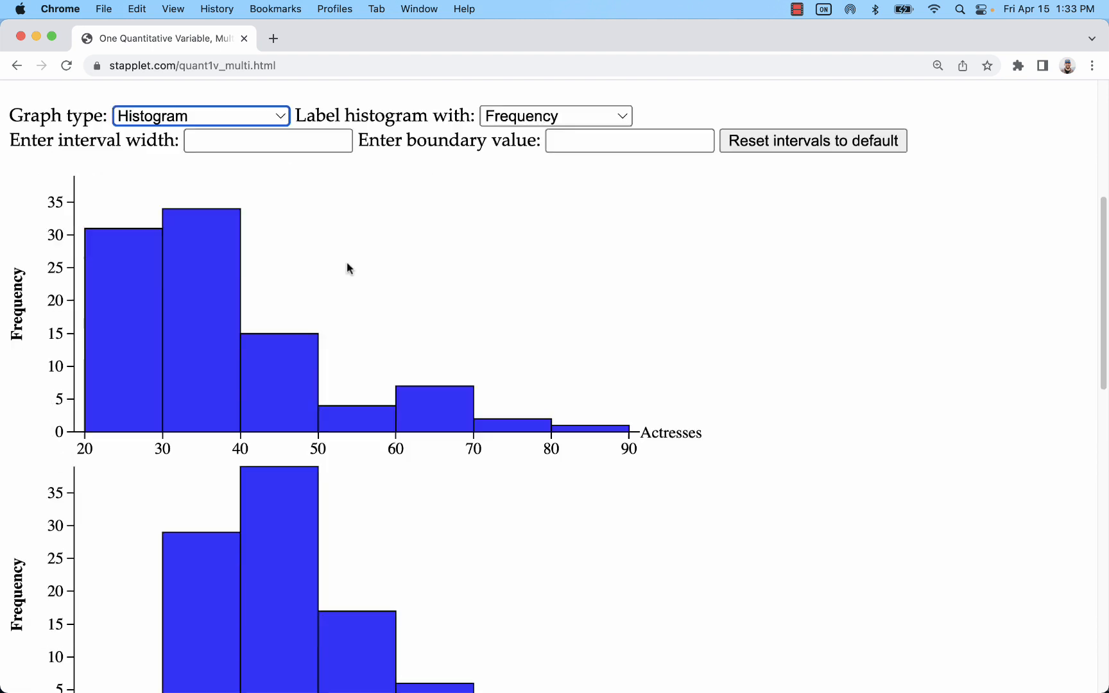
{"action": "scroll", "coordinate": [347, 261], "scroll_direction": "up", "scroll_amount": 1}
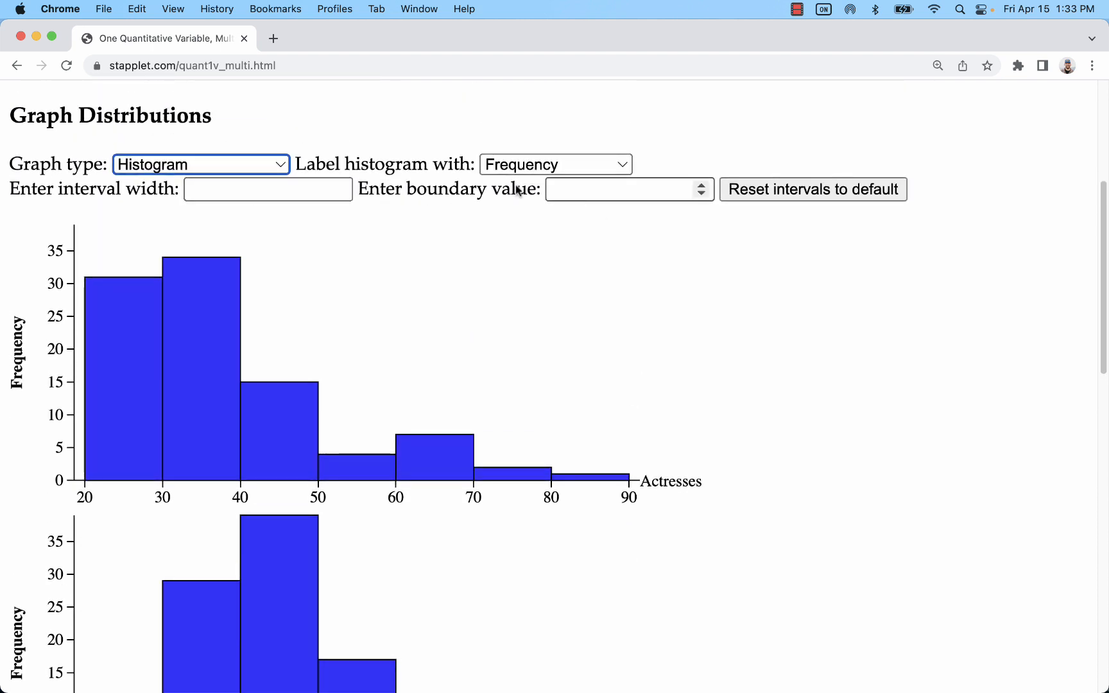
Step: Change the graph type to Boxplot to compare the two groups with side-by-side boxplots
{"action": "left_click", "coordinate": [195, 166]}
{"action": "left_click", "coordinate": [193, 189]}
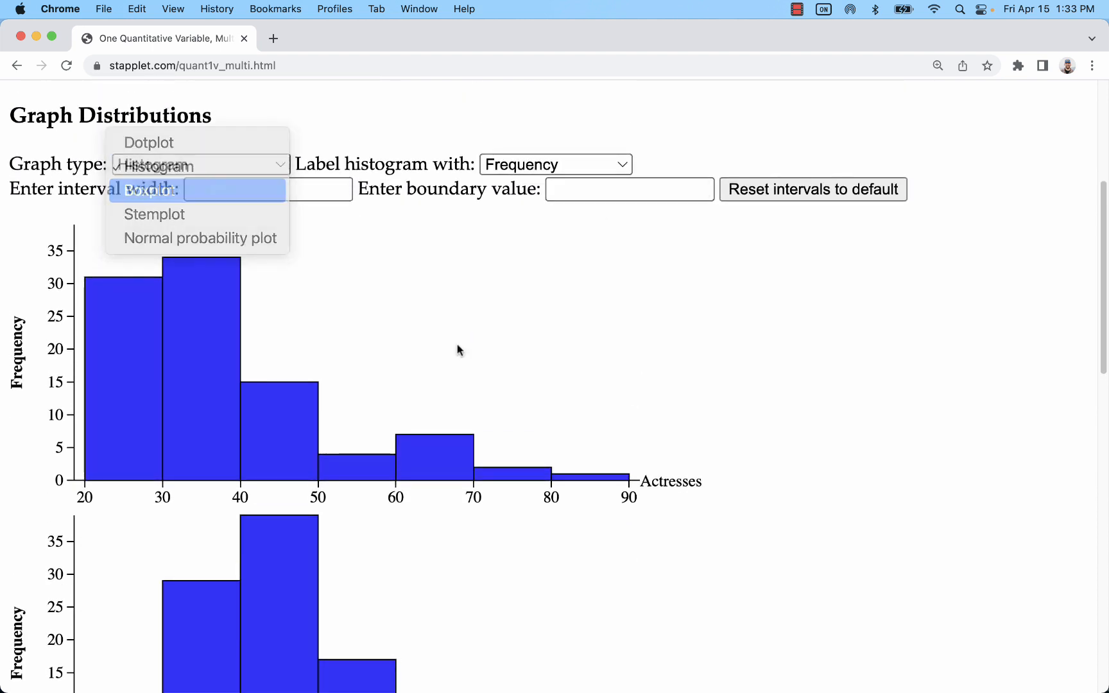
{"action": "scroll", "coordinate": [501, 366], "scroll_direction": "down", "scroll_amount": 2}
{"action": "scroll", "coordinate": [514, 374], "scroll_direction": "up", "scroll_amount": 1}
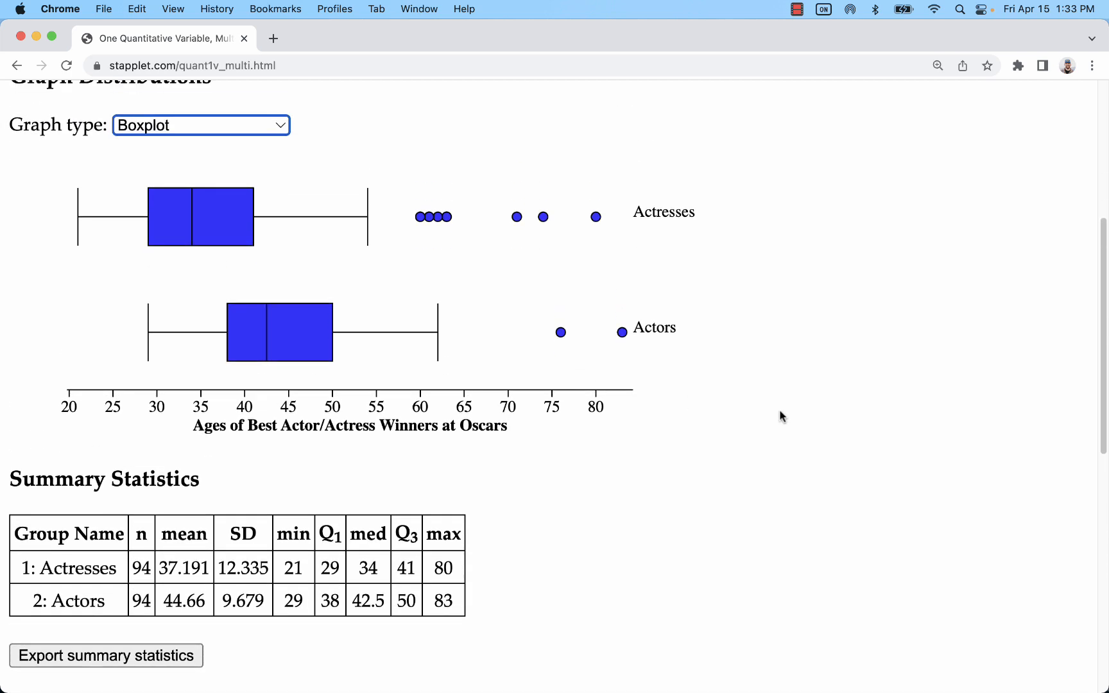
{"action": "scroll", "coordinate": [775, 414], "scroll_direction": "up", "scroll_amount": 5}
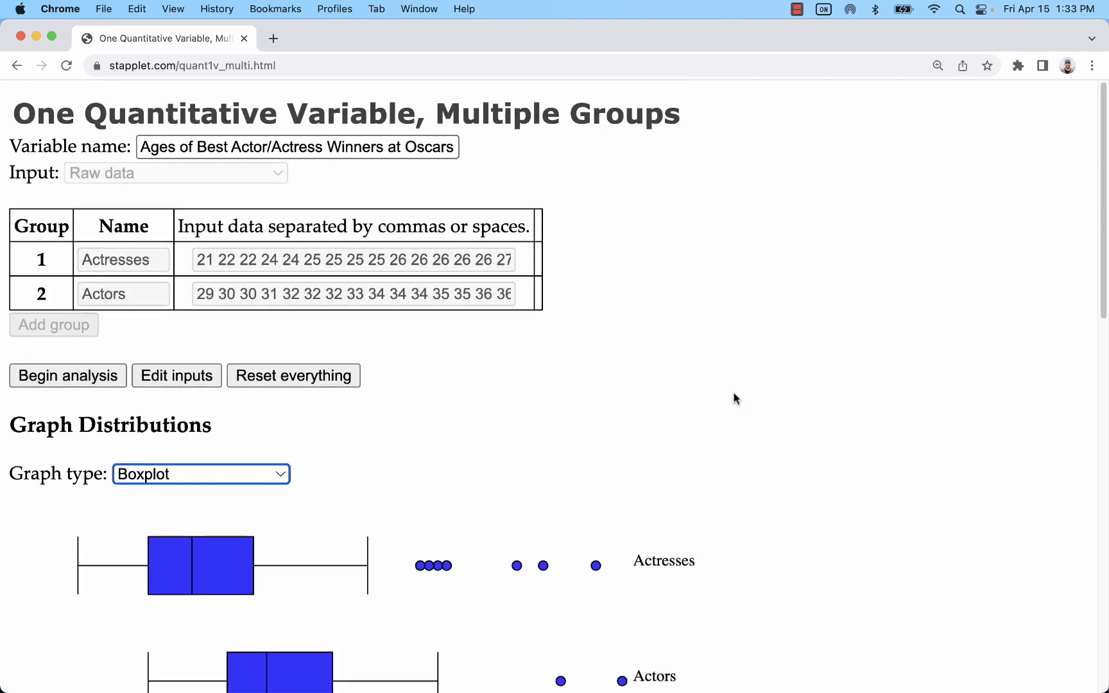
{"action": "scroll", "coordinate": [58, 83], "scroll_direction": "down", "scroll_amount": 1}
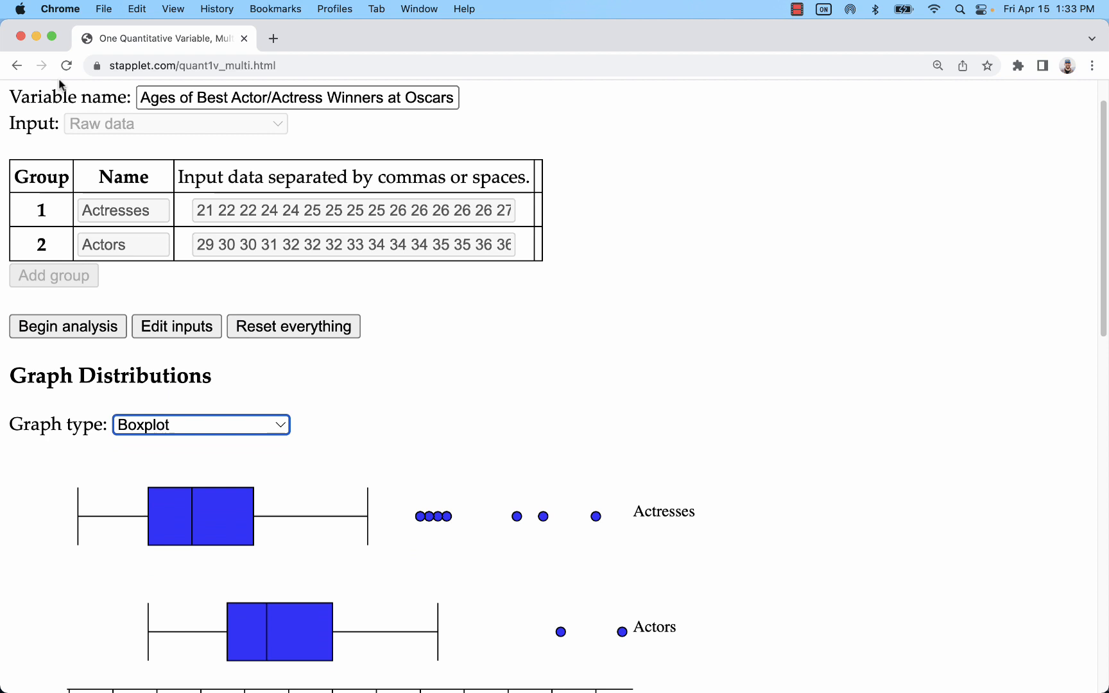
Step: Go back to the Stapplets menu, briefly opening the Two Quantitative Variables applet and returning
{"action": "left_click", "coordinate": [16, 65]}
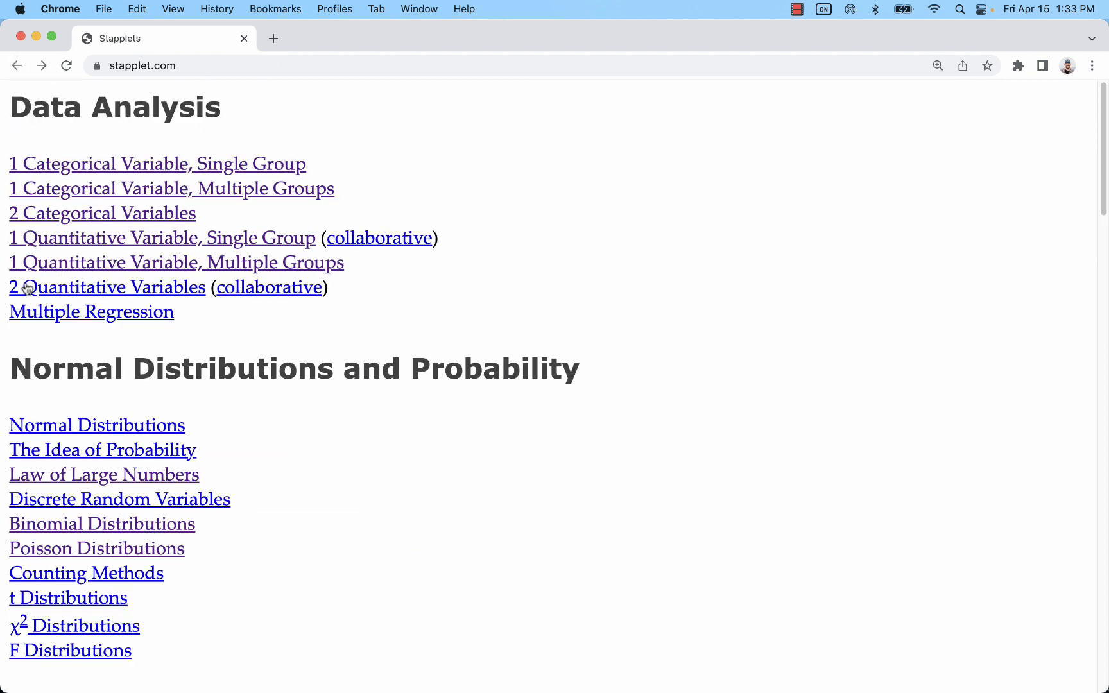
{"action": "left_click", "coordinate": [66, 294]}
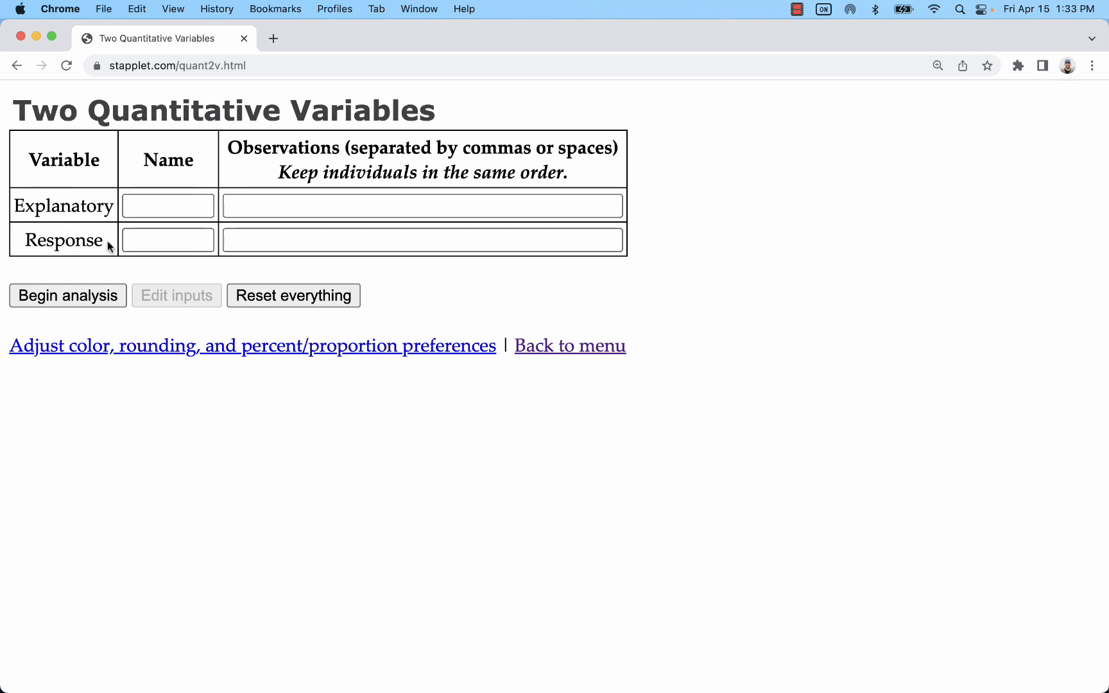
{"action": "left_click", "coordinate": [16, 65]}
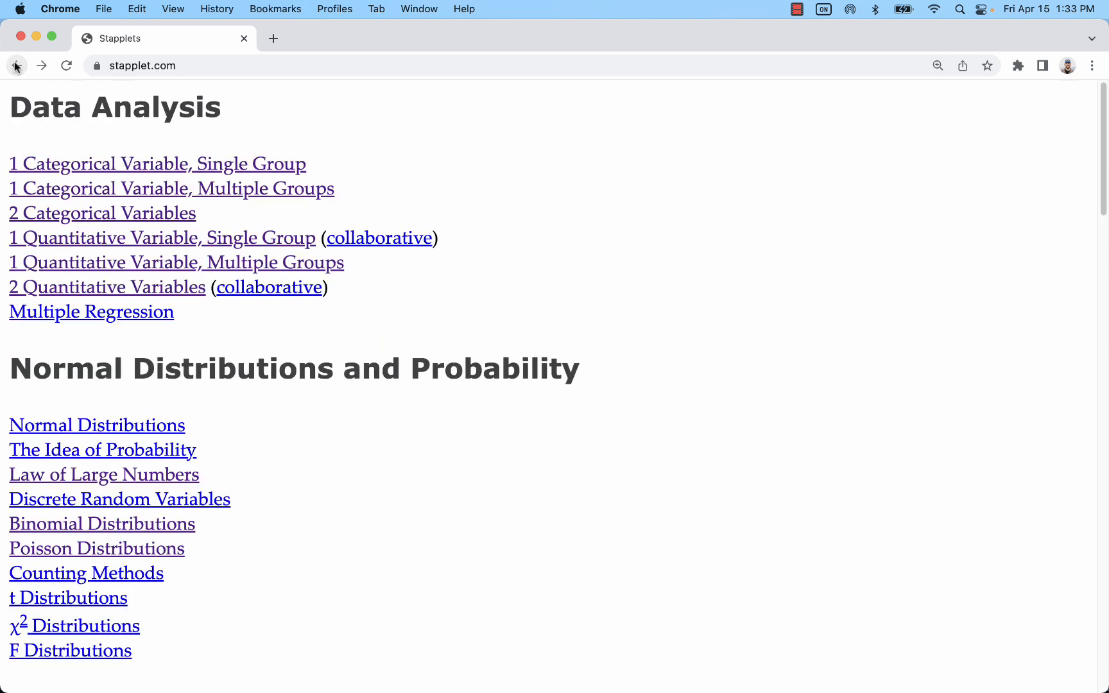